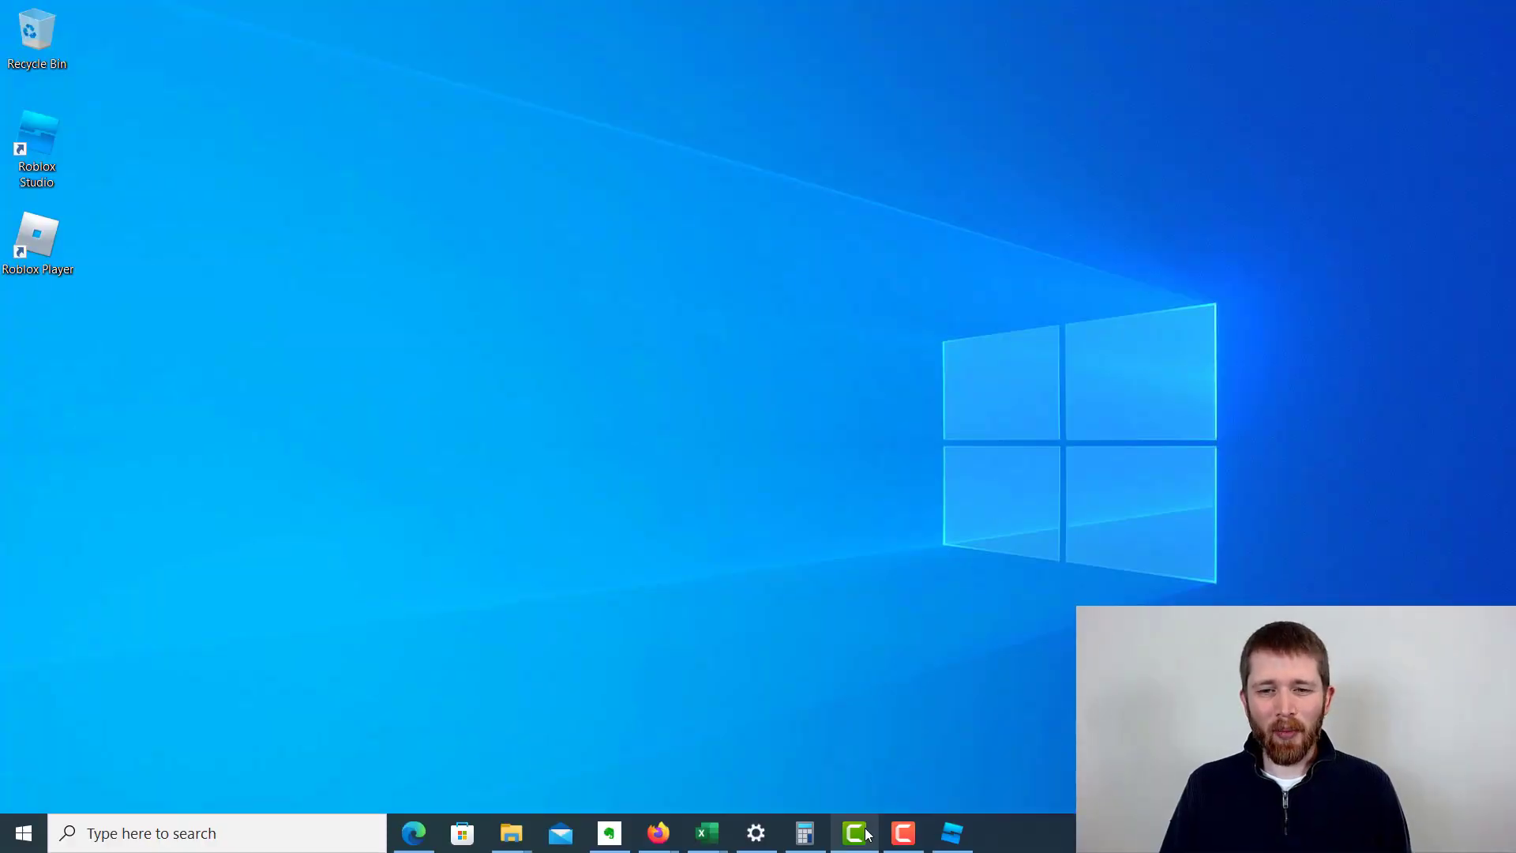
- Bring Roblox Studio back up and launch Build Rig from the Plugins tools
{"action": "left_click", "coordinate": [950, 831]}
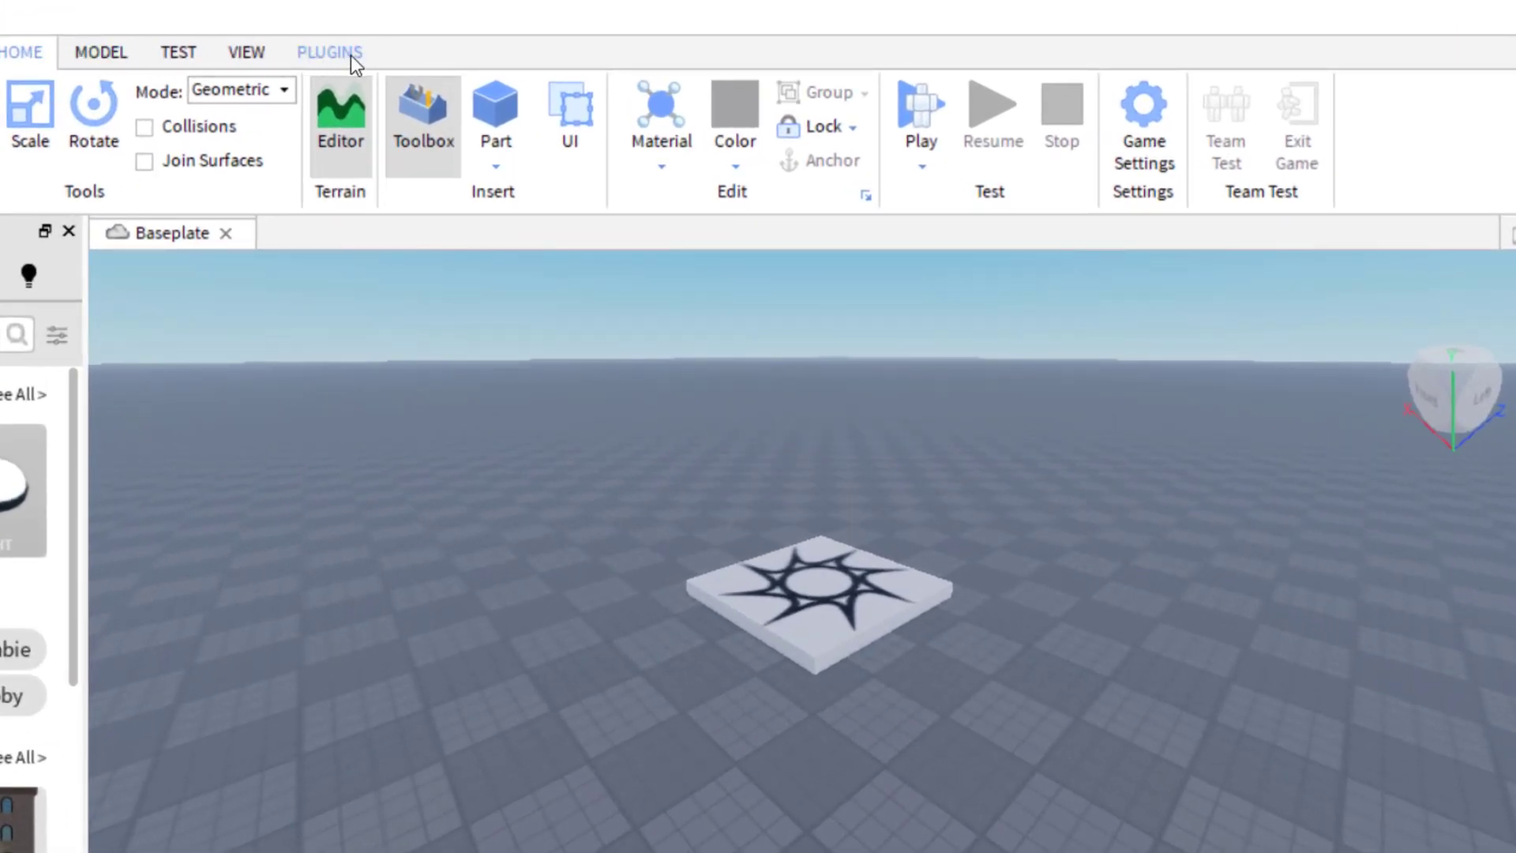
{"action": "left_click", "coordinate": [351, 55]}
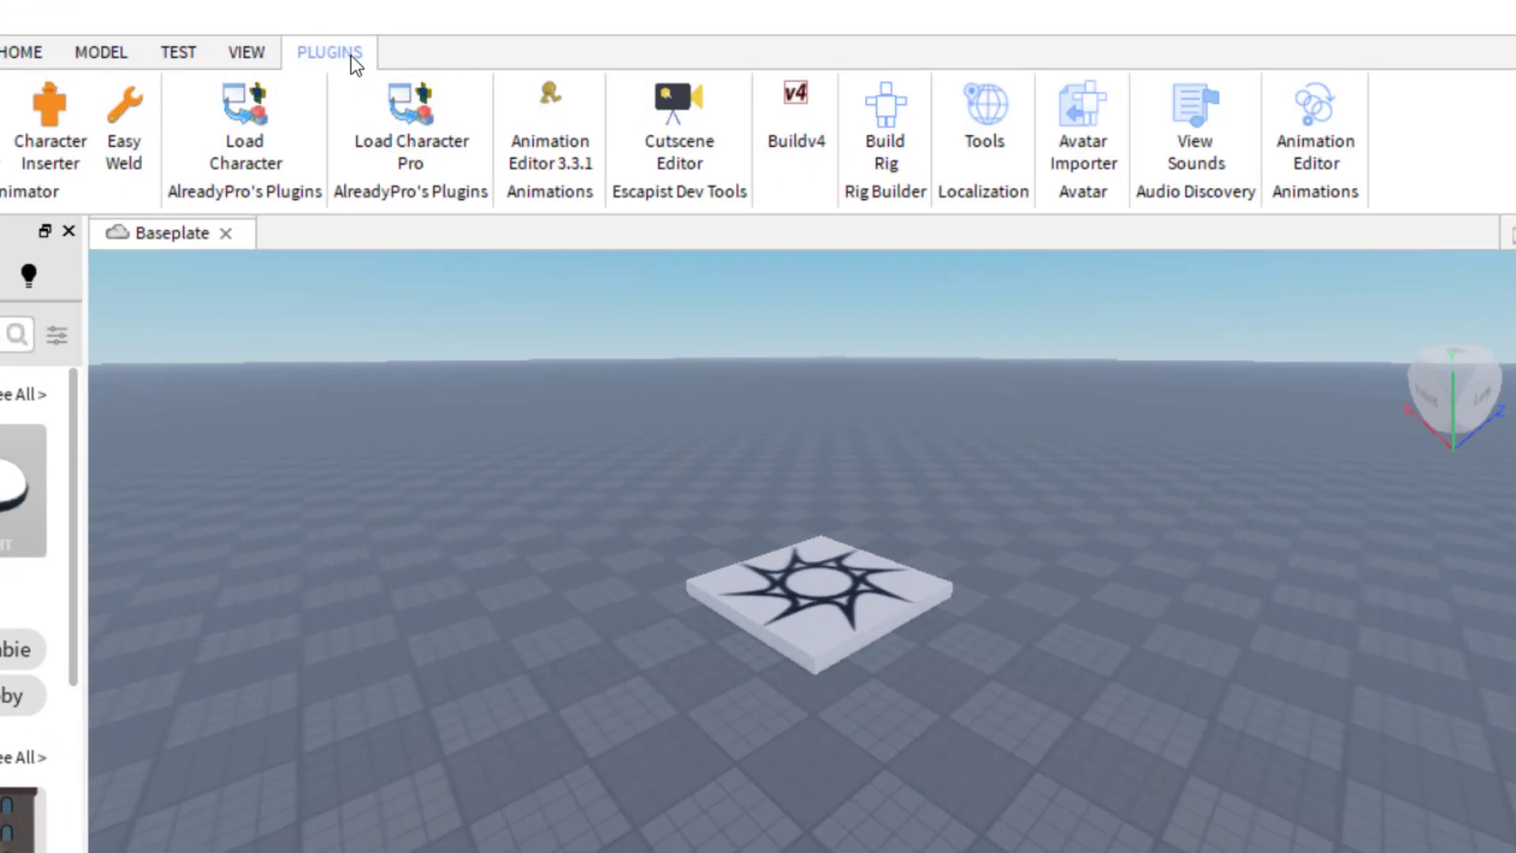
{"action": "left_click", "coordinate": [892, 131]}
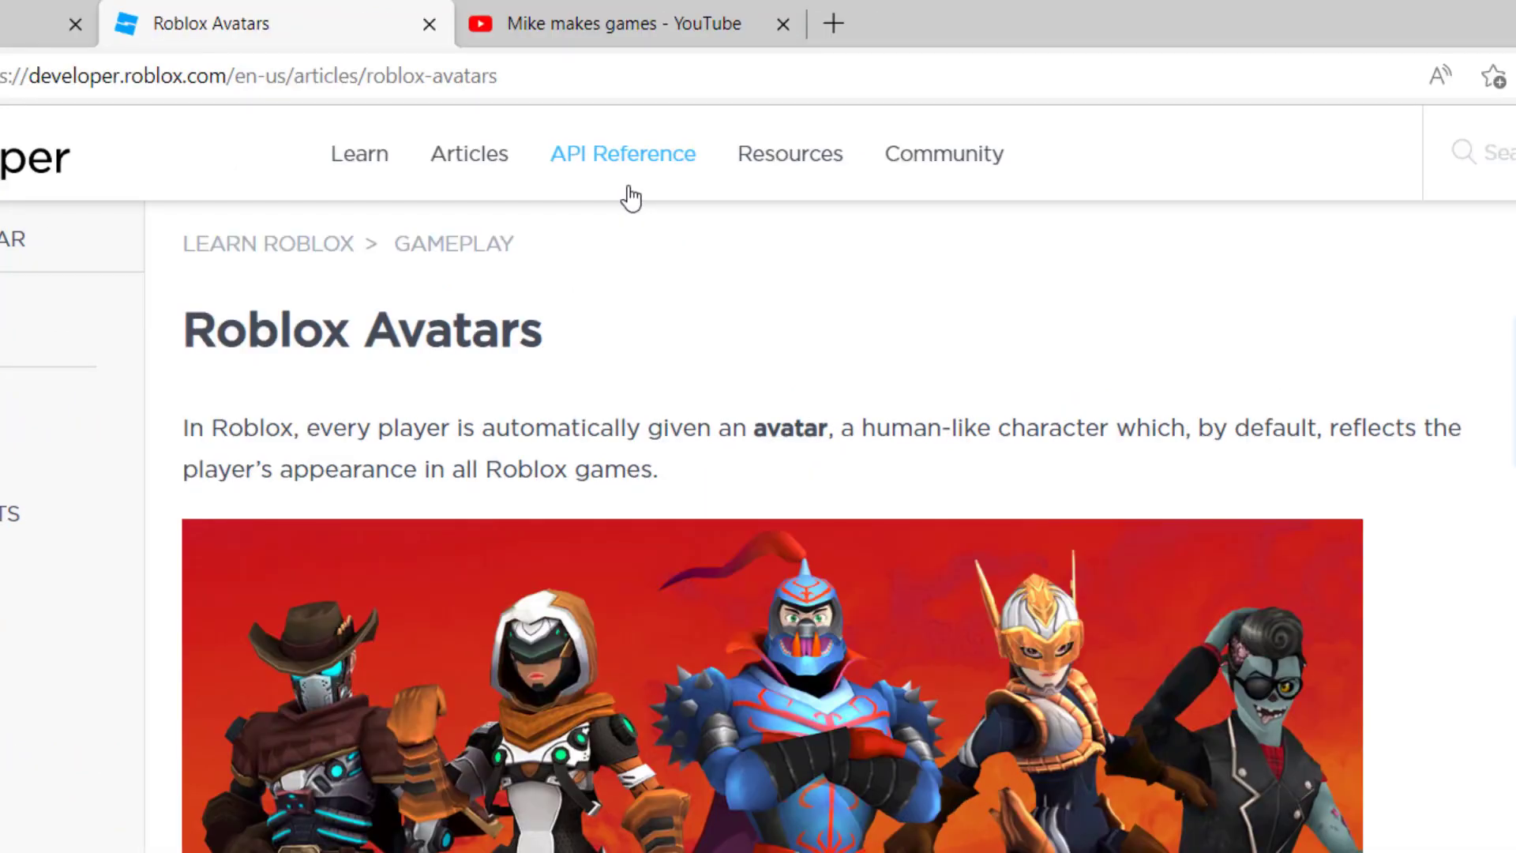
- Scroll to the Construction section, highlight the R6 6-part and R15 15-part sentences, and review the tables
{"action": "scroll", "coordinate": [252, 483], "scroll_direction": "down", "scroll_amount": 10}
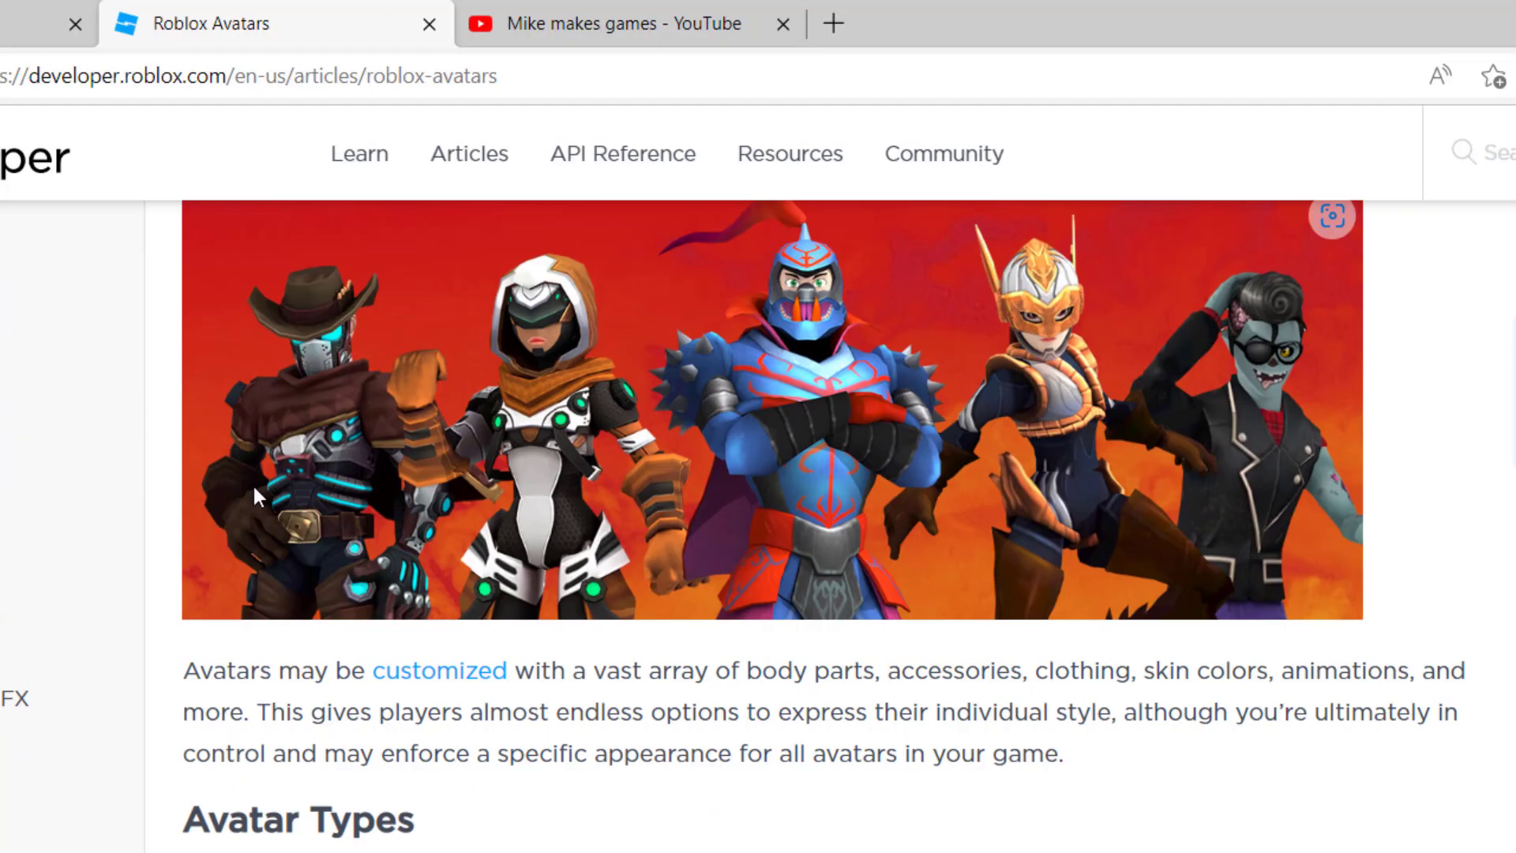
{"action": "scroll", "coordinate": [951, 488], "scroll_direction": "down", "scroll_amount": 5}
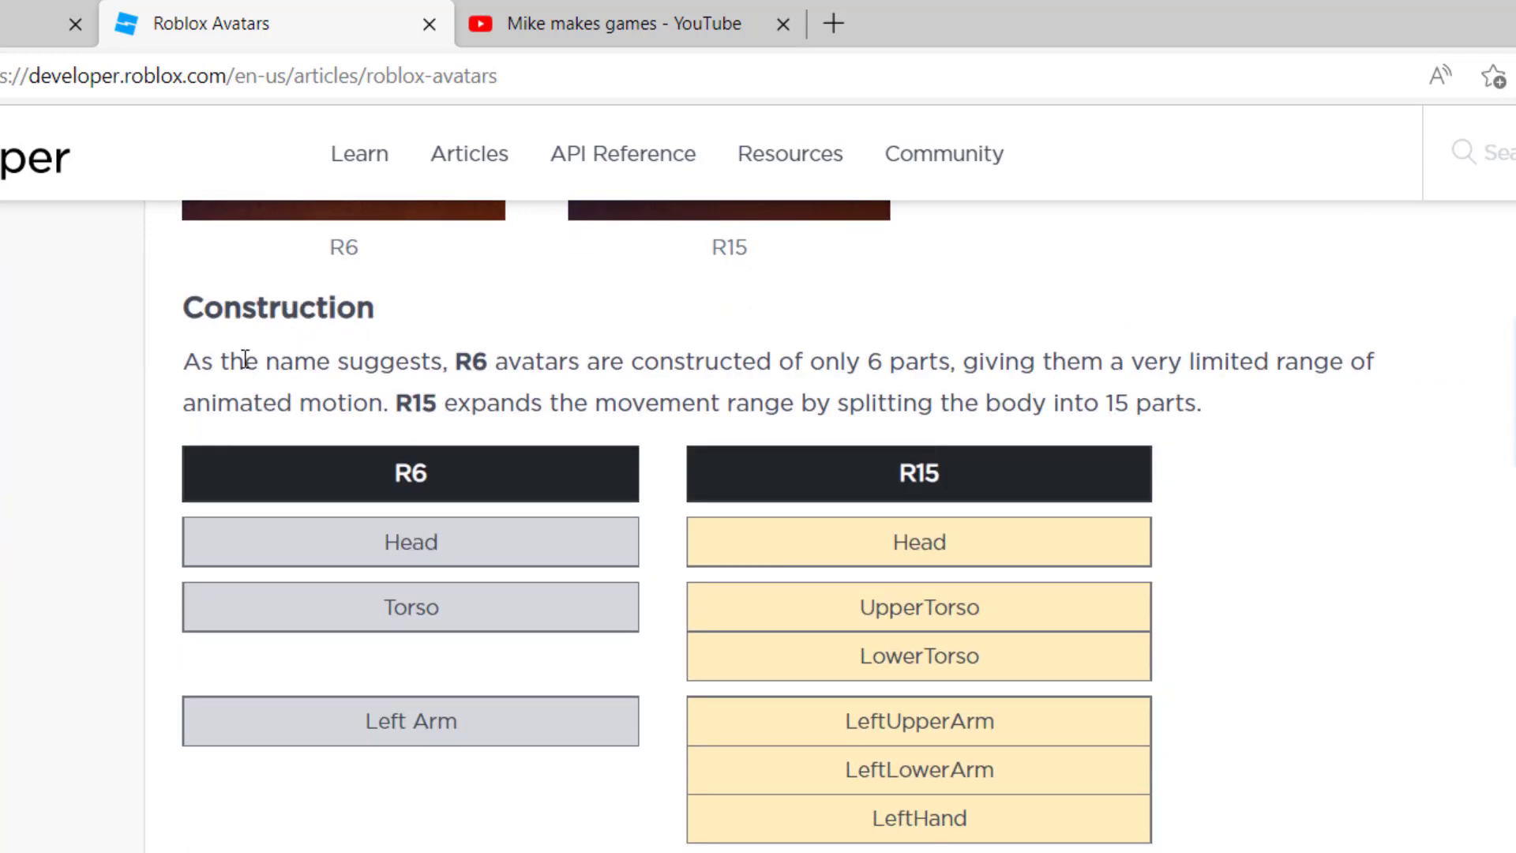
{"action": "left_click_drag", "start_coordinate": [457, 363], "coordinate": [950, 365]}
{"action": "left_click", "coordinate": [1005, 354]}
{"action": "left_click_drag", "start_coordinate": [397, 405], "coordinate": [1194, 409]}
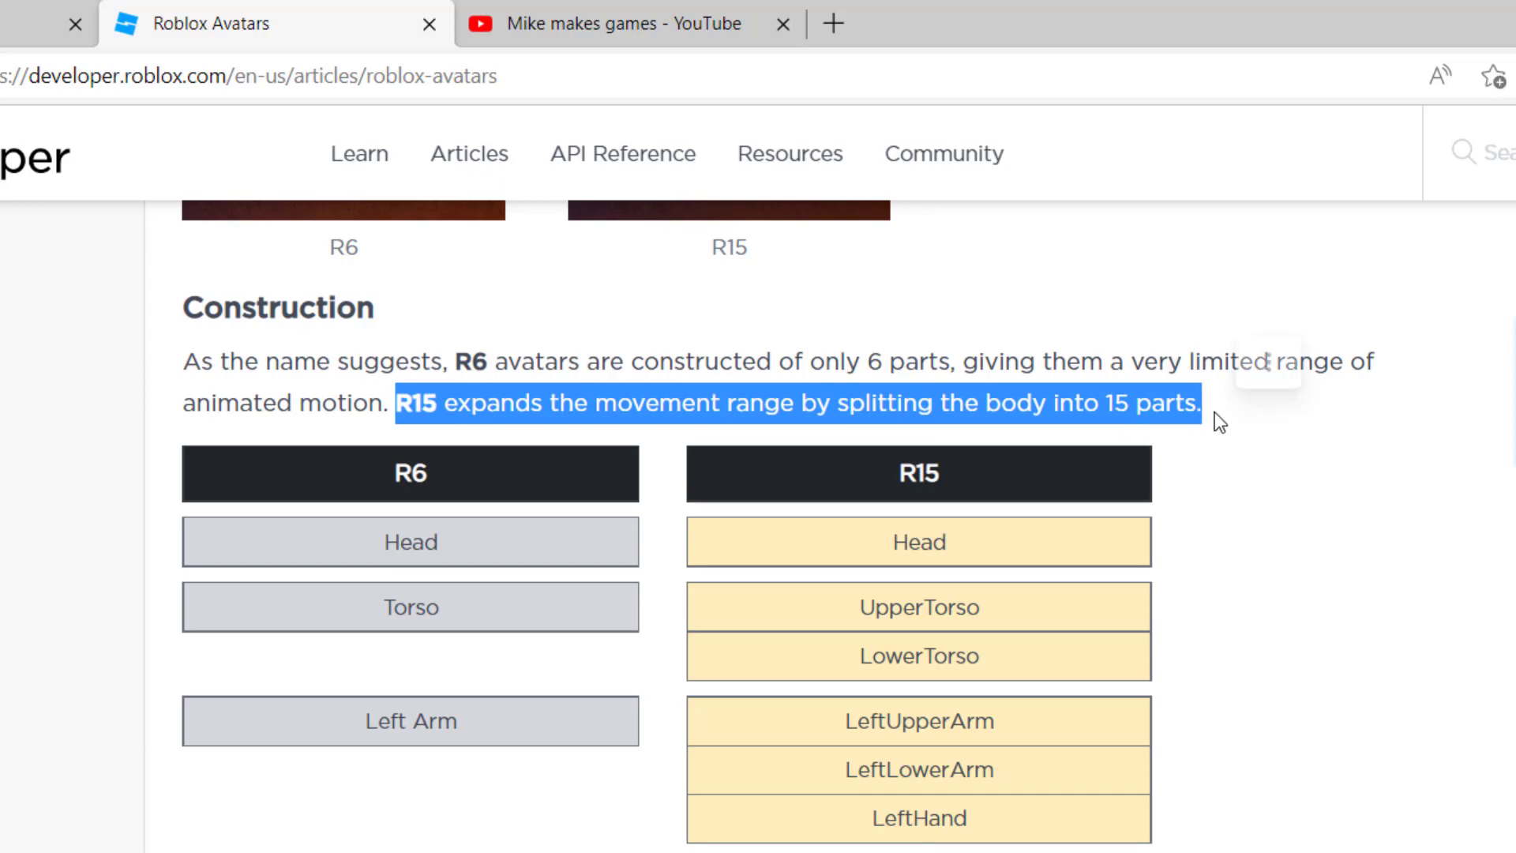
{"action": "scroll", "coordinate": [440, 308], "scroll_direction": "down", "scroll_amount": 2}
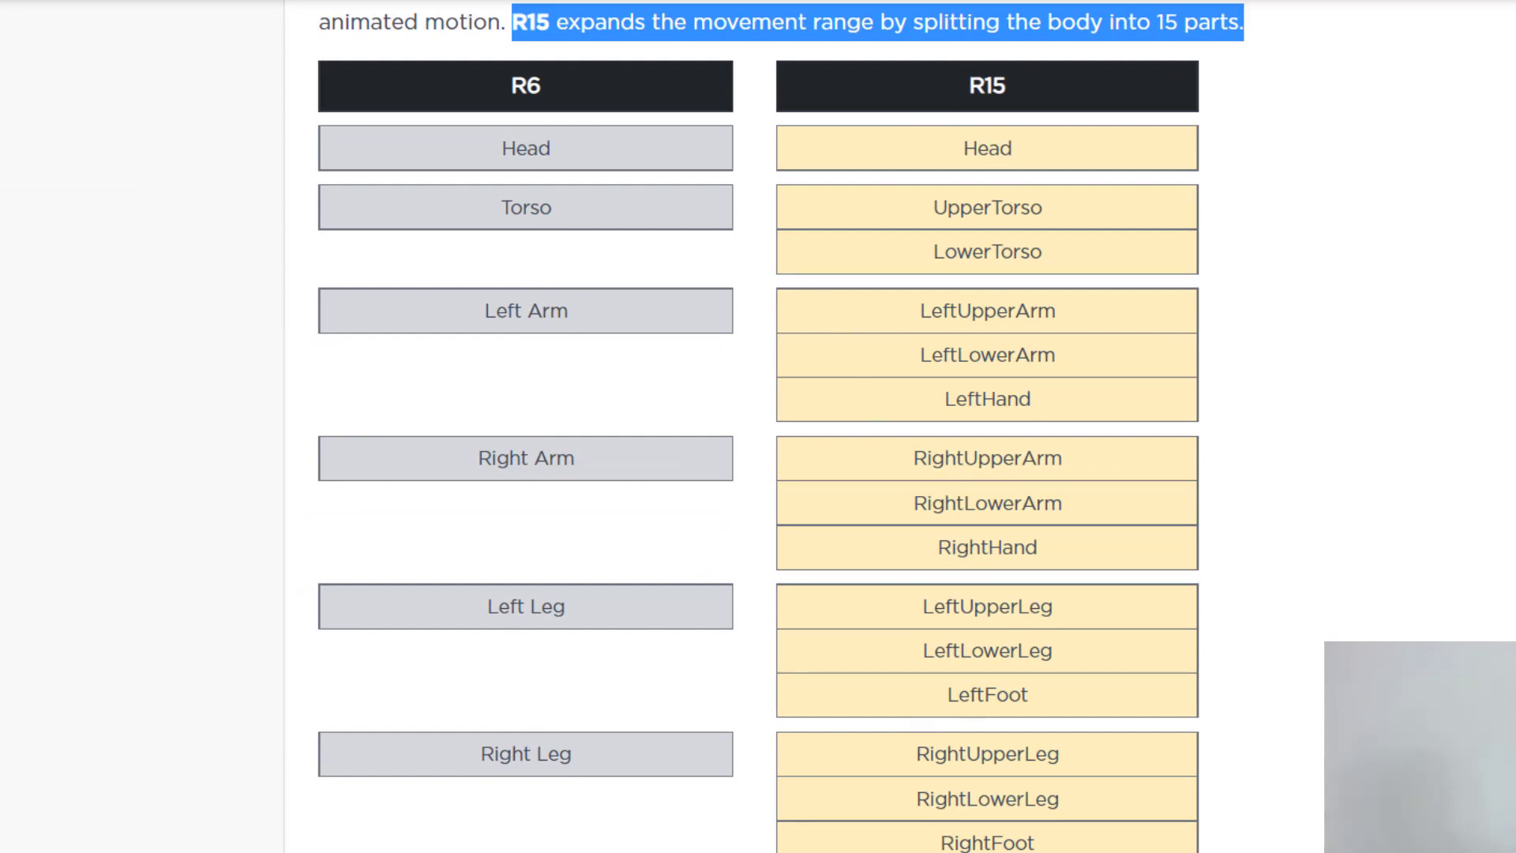
{"action": "scroll", "coordinate": [930, 158], "scroll_direction": "down", "scroll_amount": 2}
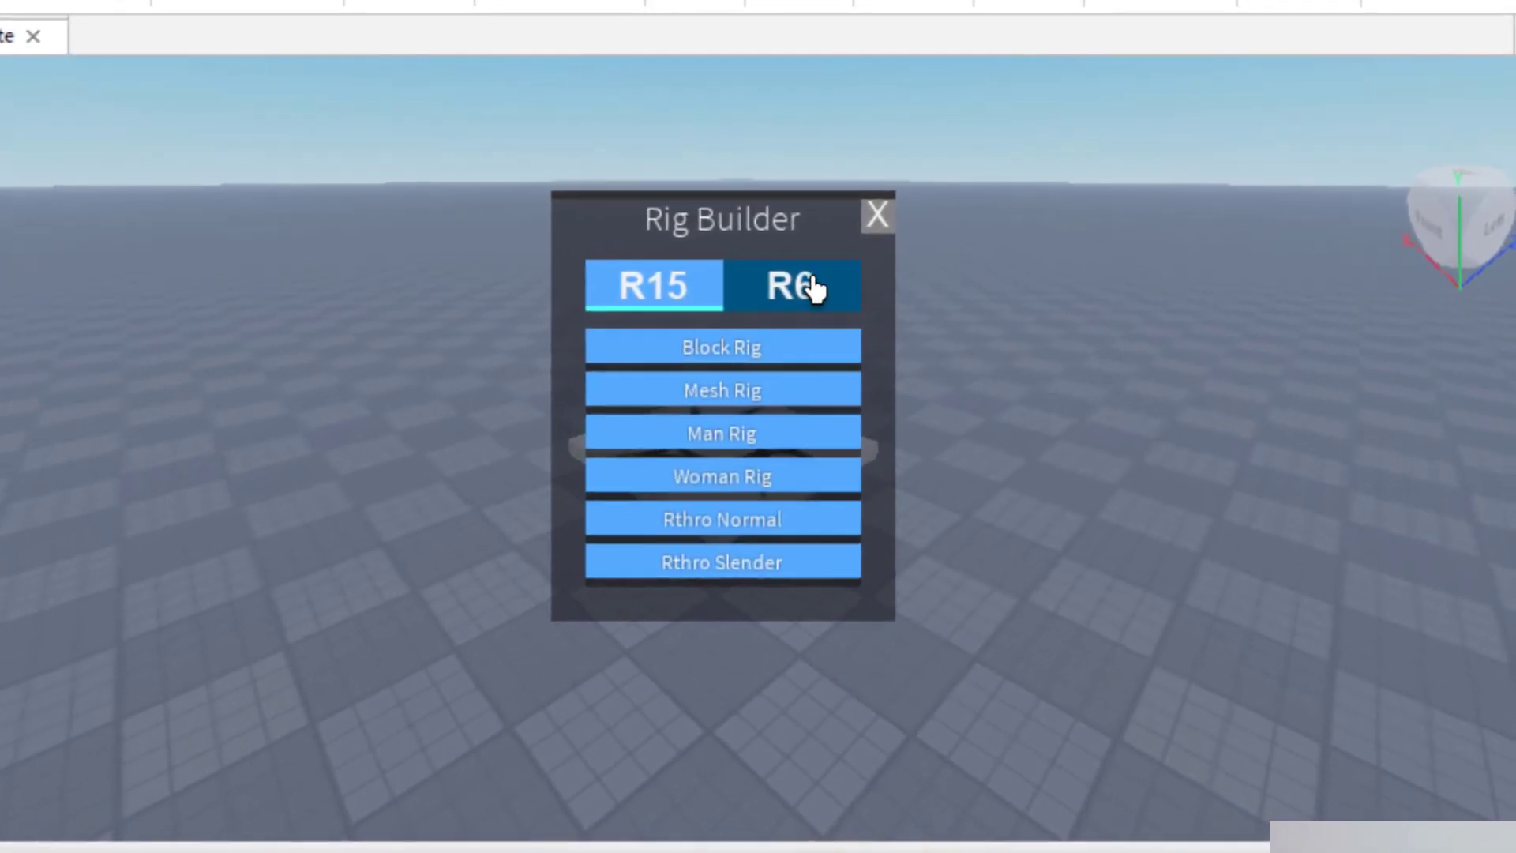
- Insert an R6 block-rig dummy and expand its body parts in Explorer
{"action": "left_click", "coordinate": [811, 289]}
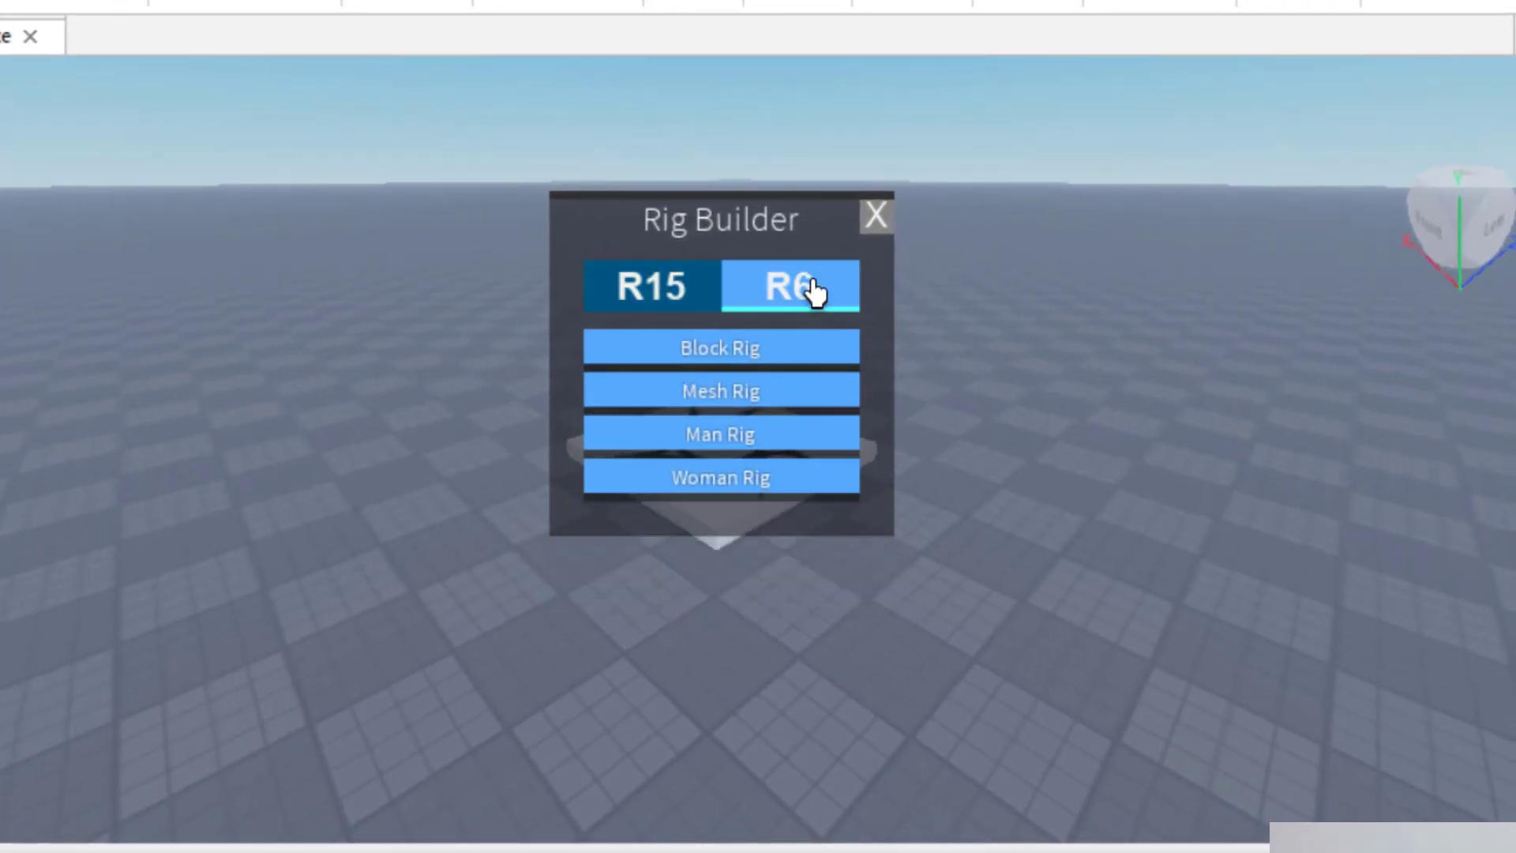
{"action": "left_click", "coordinate": [761, 352]}
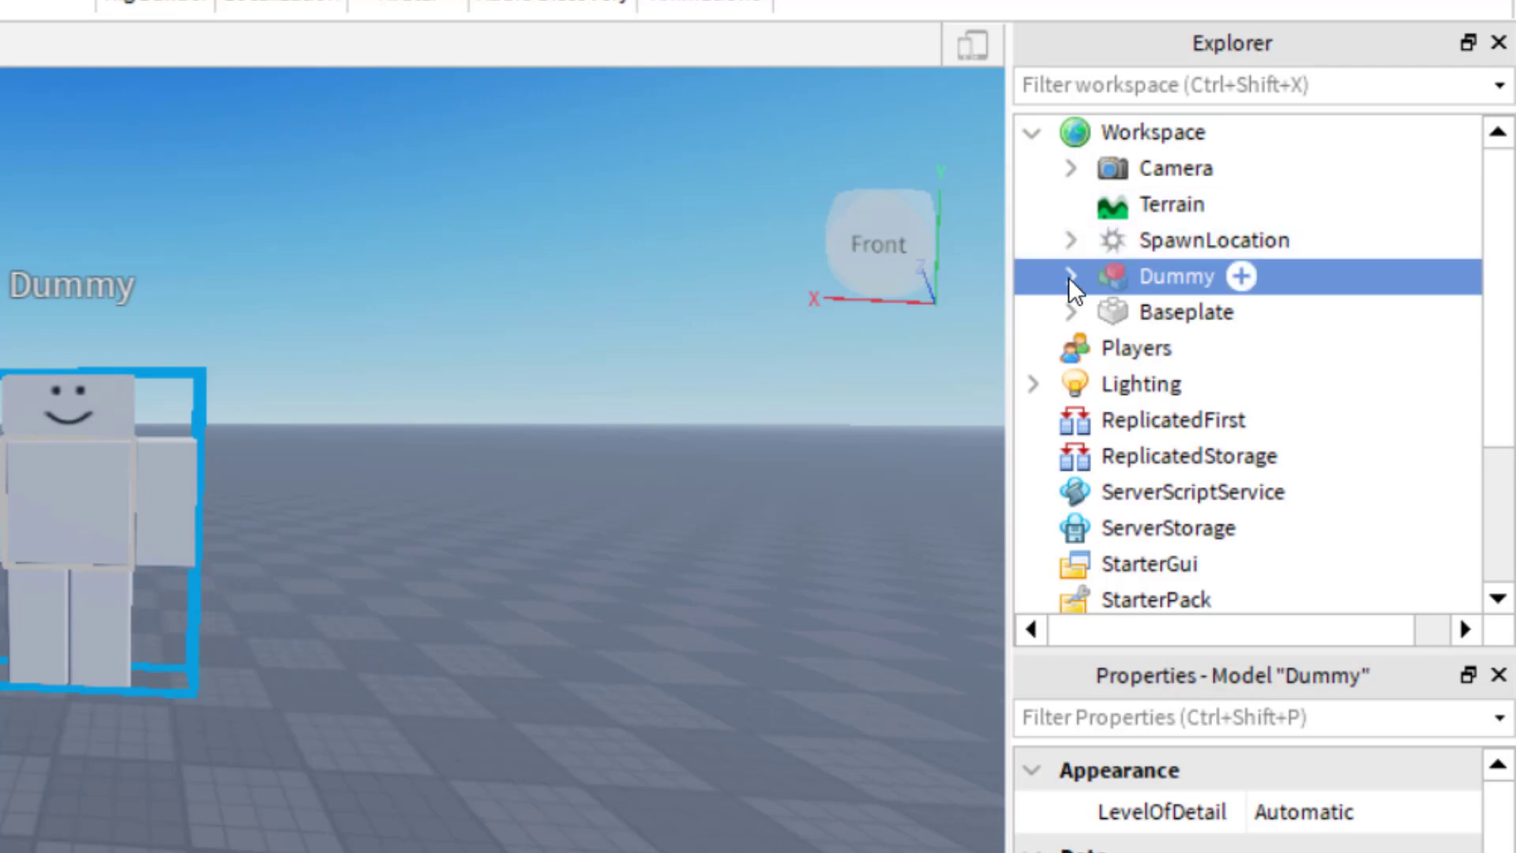
{"action": "left_click", "coordinate": [1072, 277]}
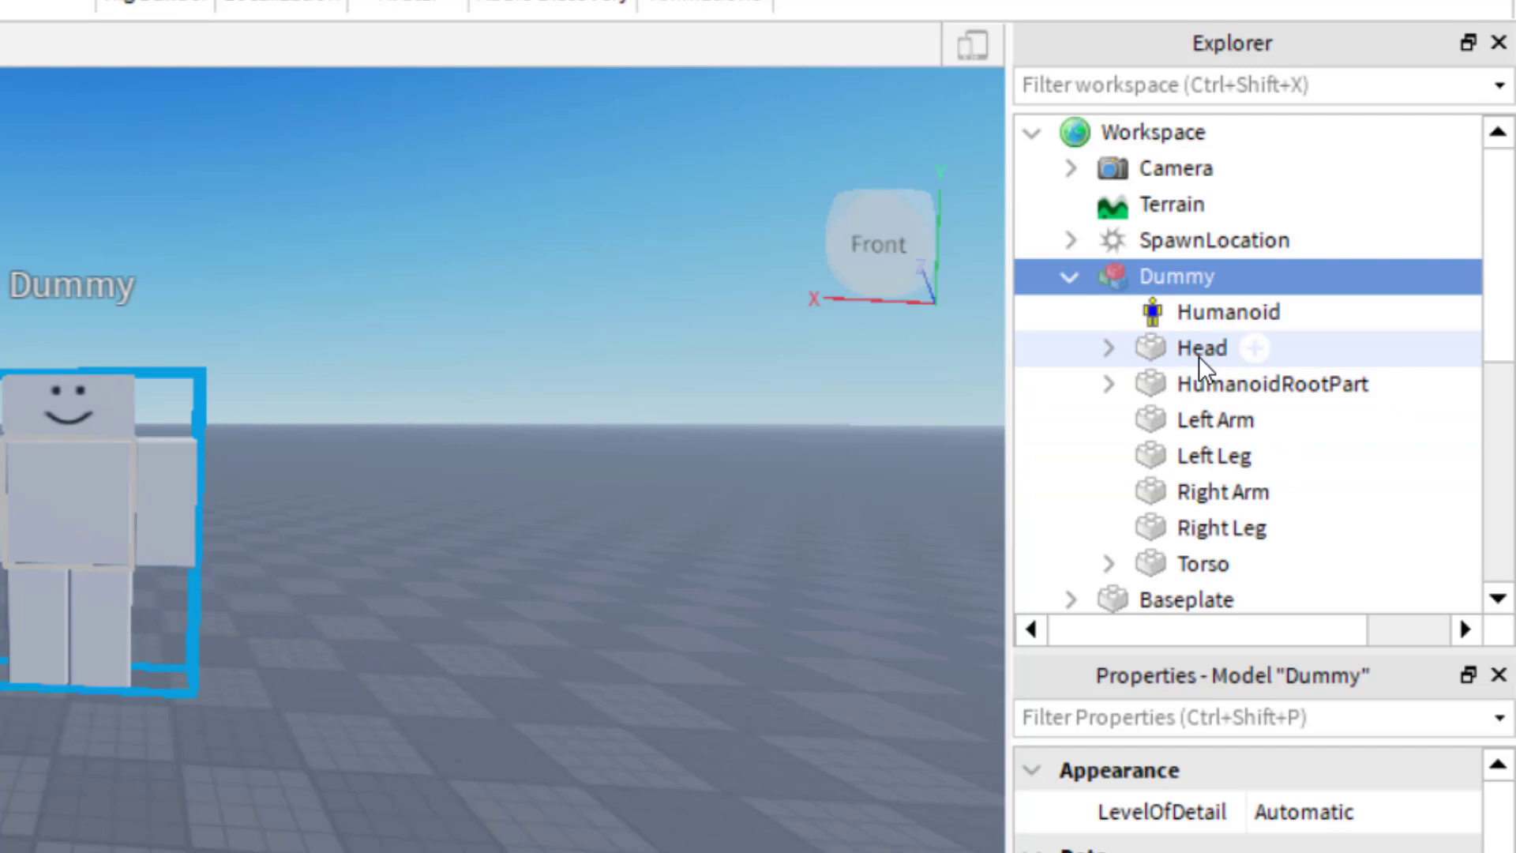
{"action": "left_click", "coordinate": [301, 254]}
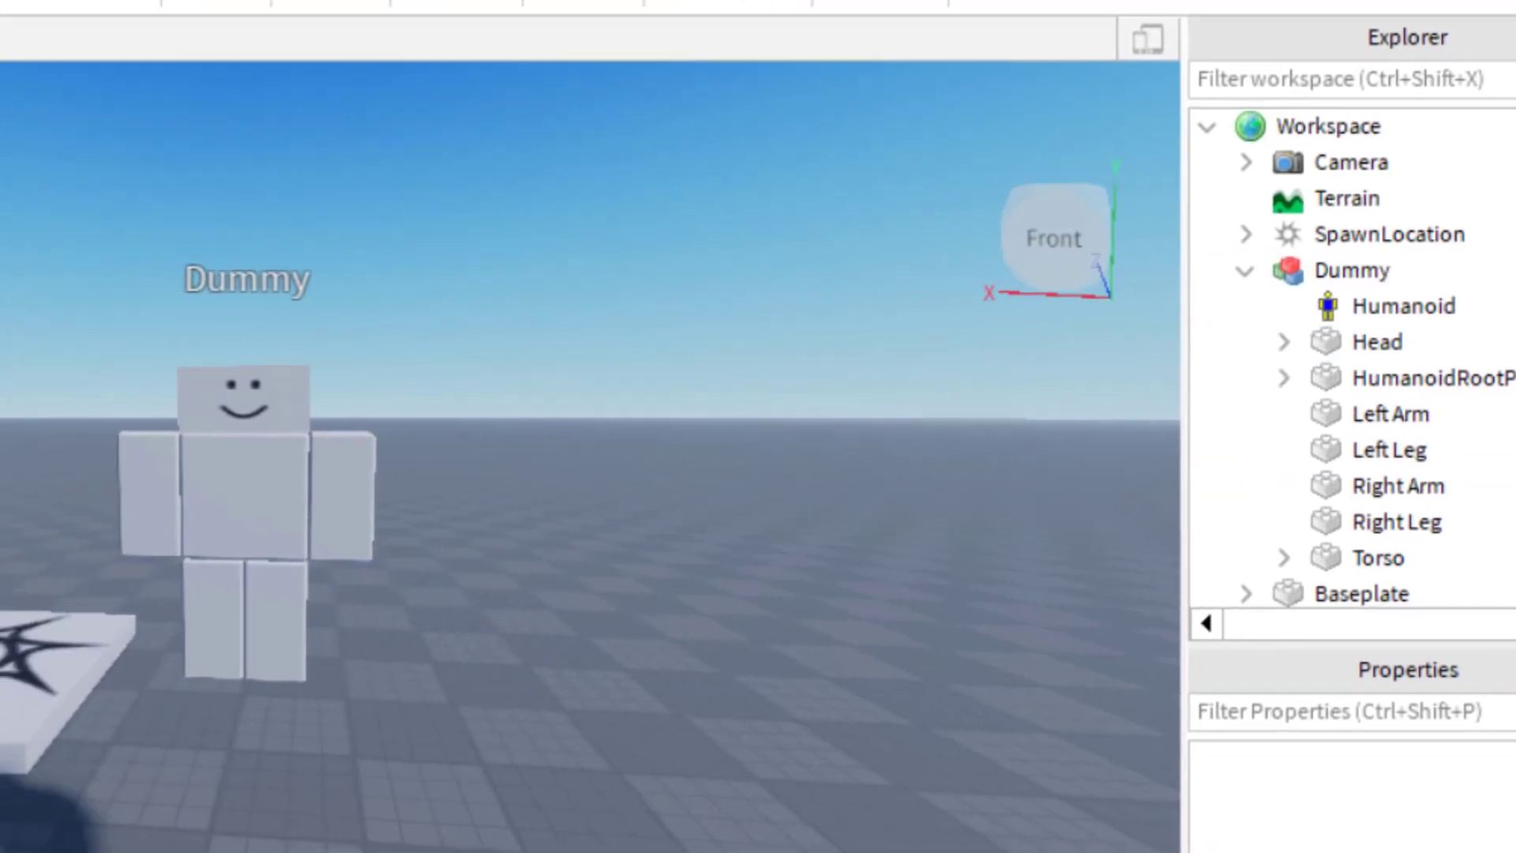
- Add an R15 block-rig dummy beside the R6 one and list its body parts
{"action": "left_click", "coordinate": [154, 2]}
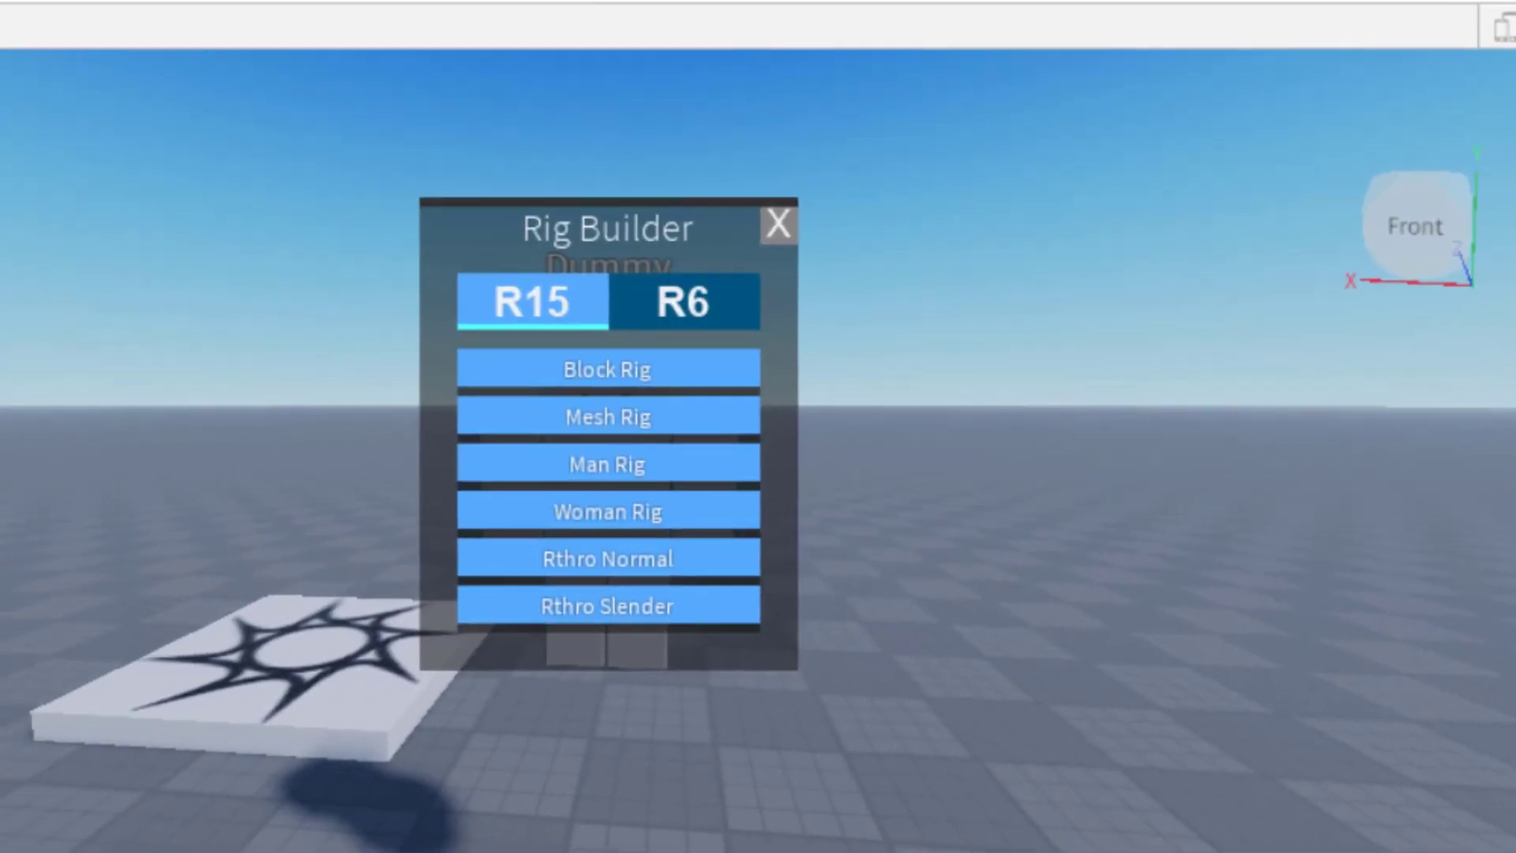
{"action": "left_click", "coordinate": [607, 368]}
{"action": "left_click_drag", "start_coordinate": [681, 535], "coordinate": [886, 801]}
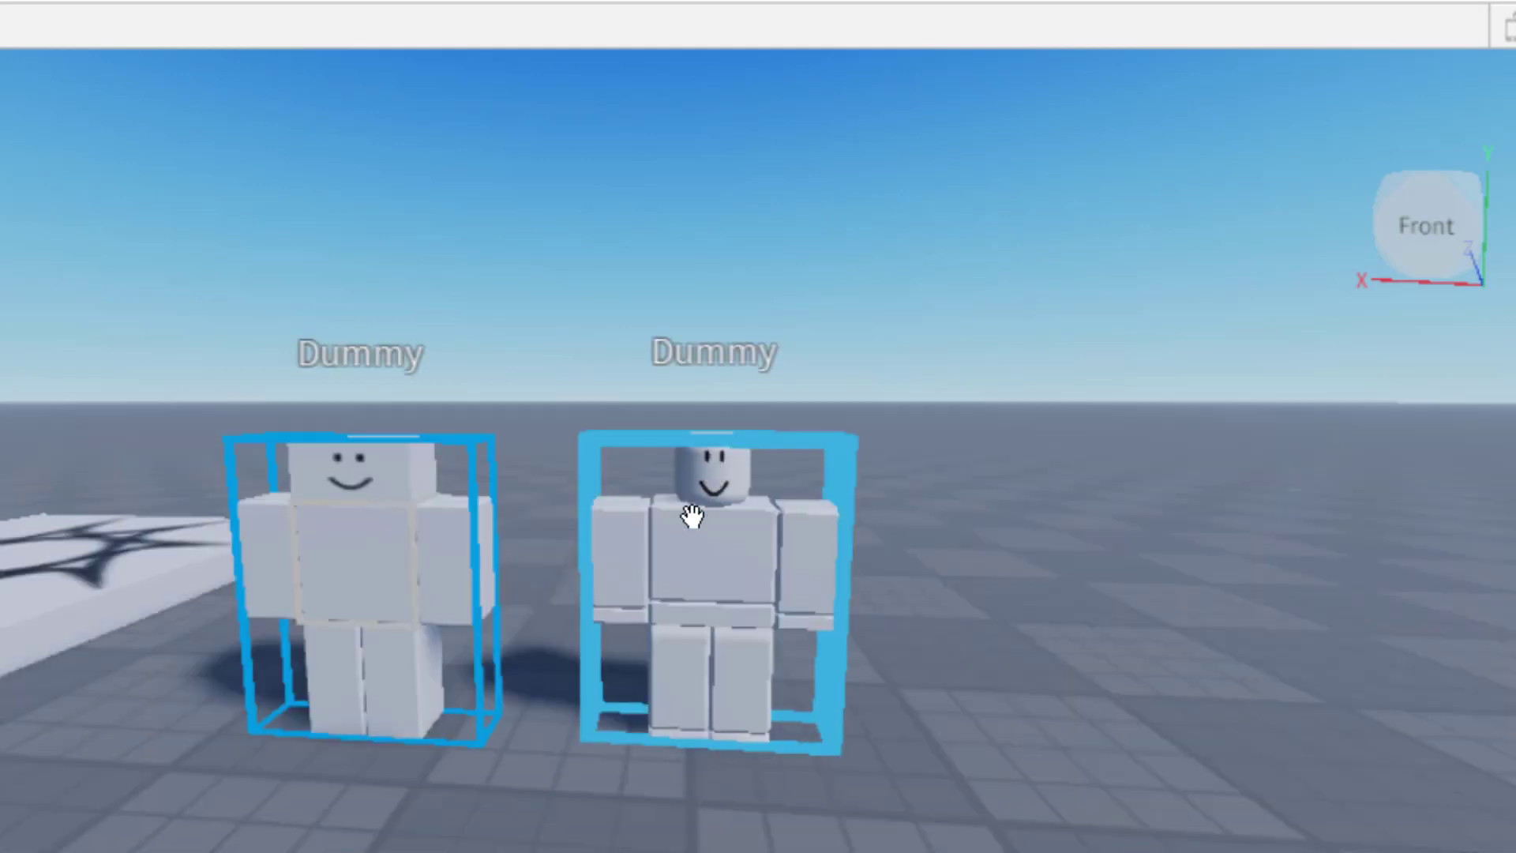
{"action": "left_click", "coordinate": [694, 515]}
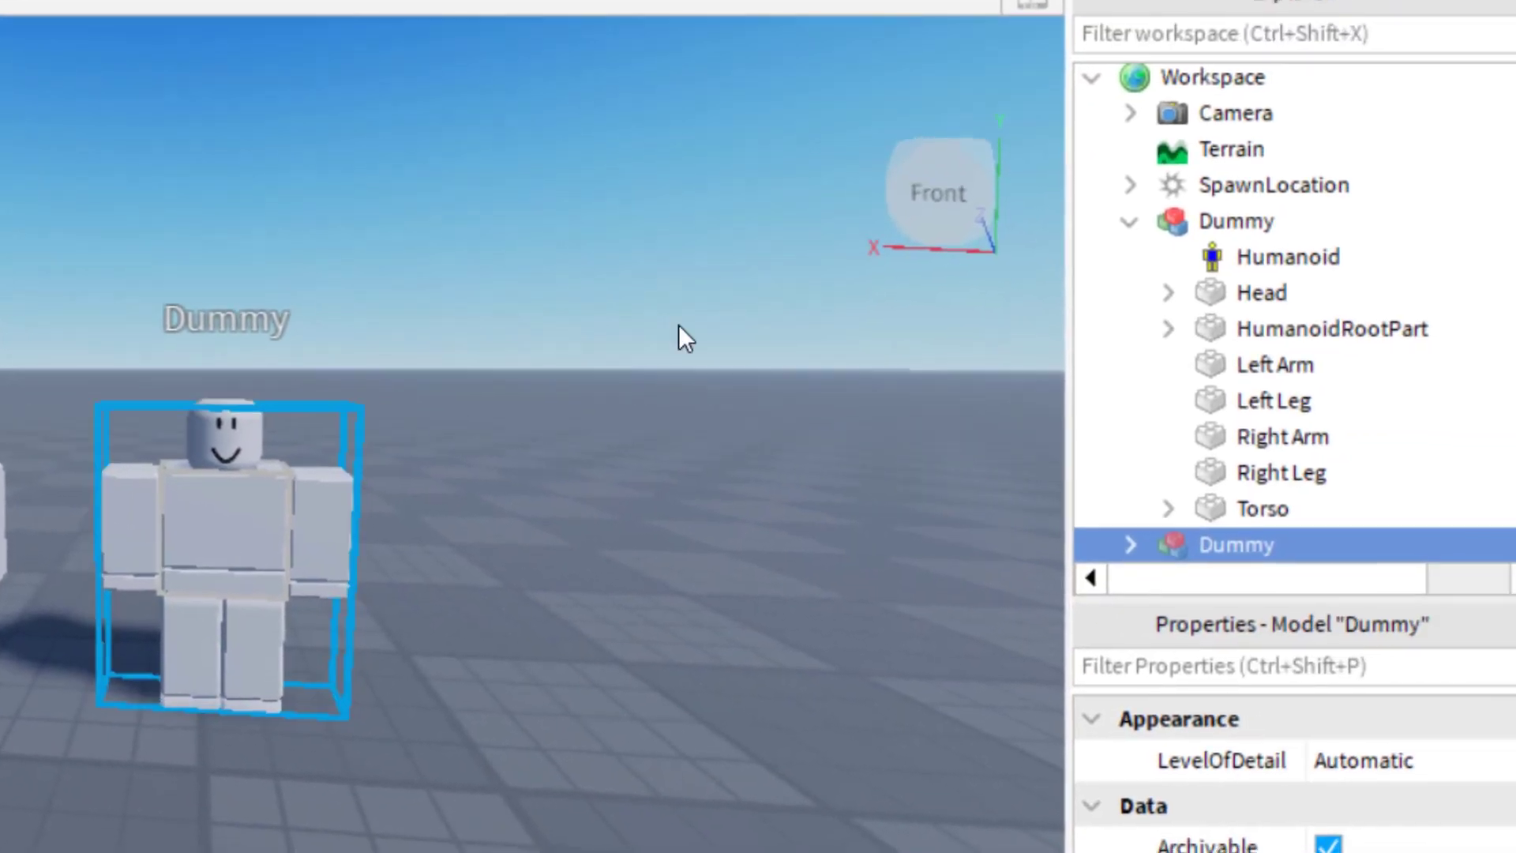
{"action": "scroll", "coordinate": [1263, 476], "scroll_direction": "down", "scroll_amount": 3}
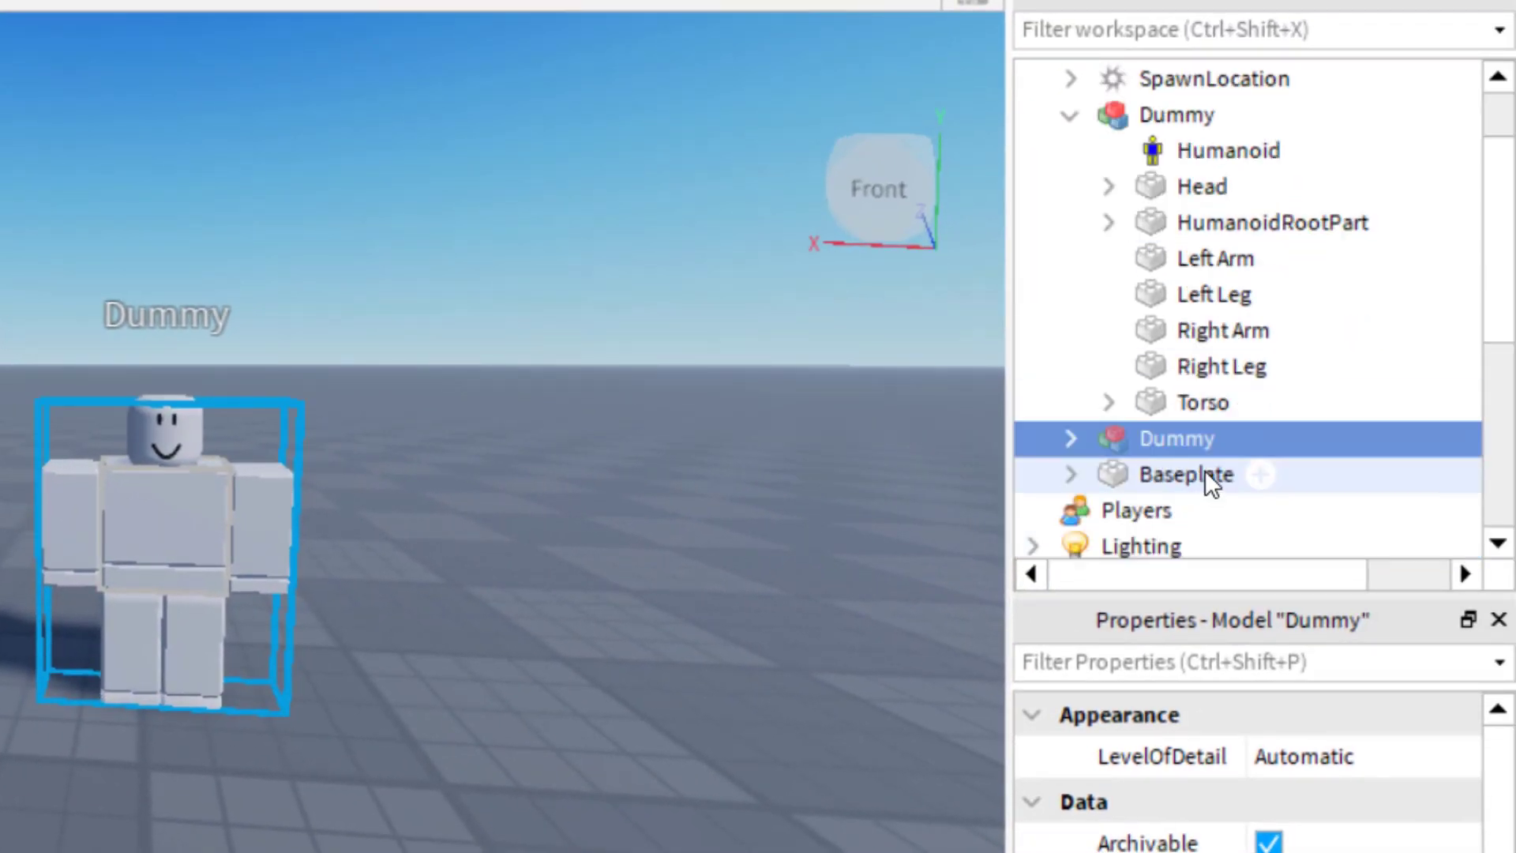
{"action": "left_click", "coordinate": [1065, 235]}
{"action": "scroll", "coordinate": [1184, 229], "scroll_direction": "down", "scroll_amount": 3}
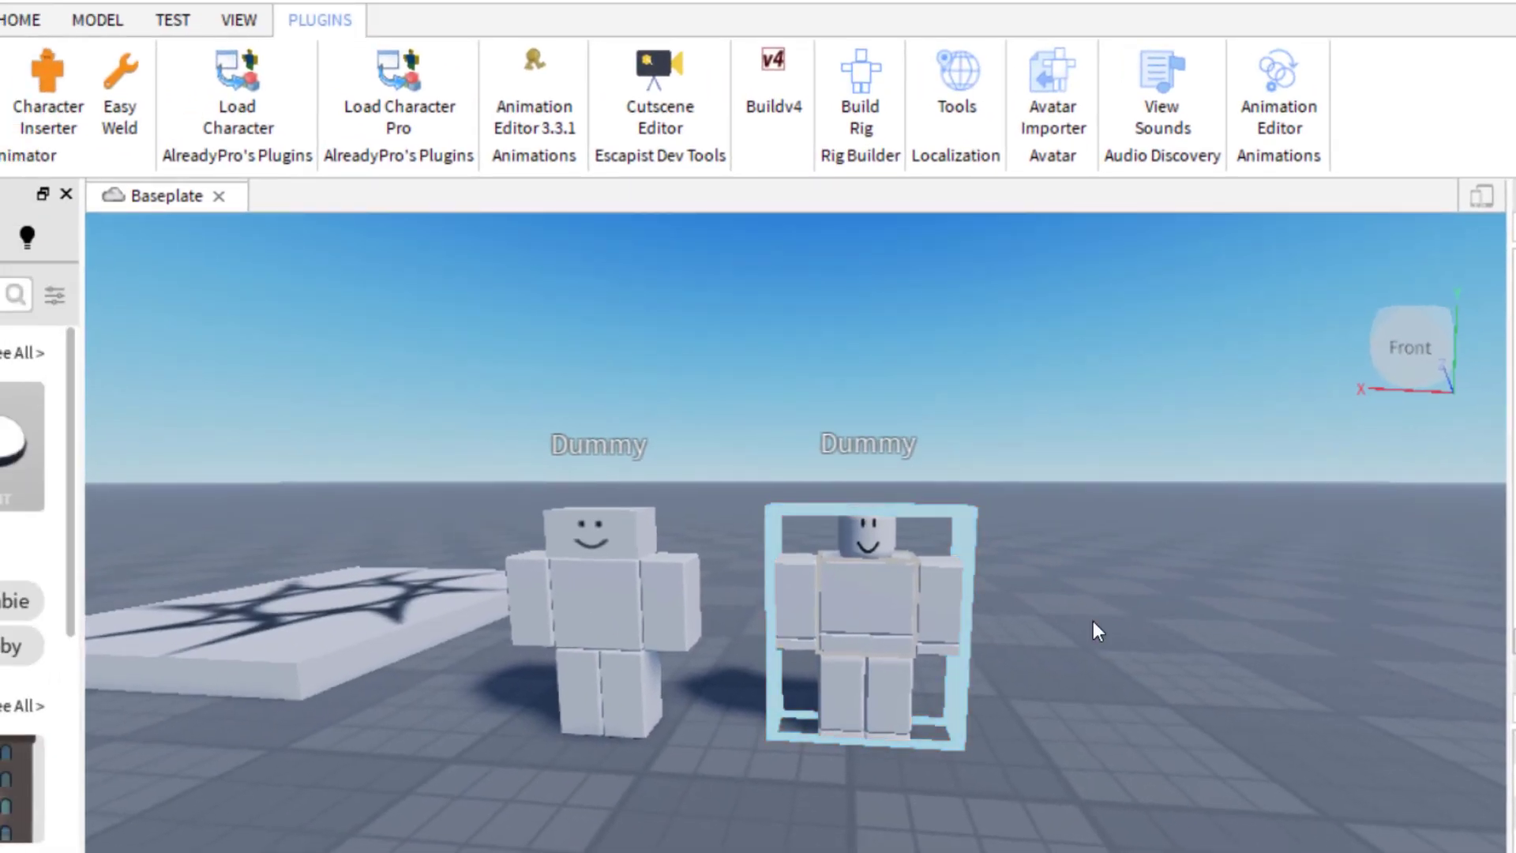
{"action": "scroll", "coordinate": [1093, 621], "scroll_direction": "down", "scroll_amount": 5}
{"action": "right_click_drag", "start_coordinate": [1111, 608], "coordinate": [837, 490]}
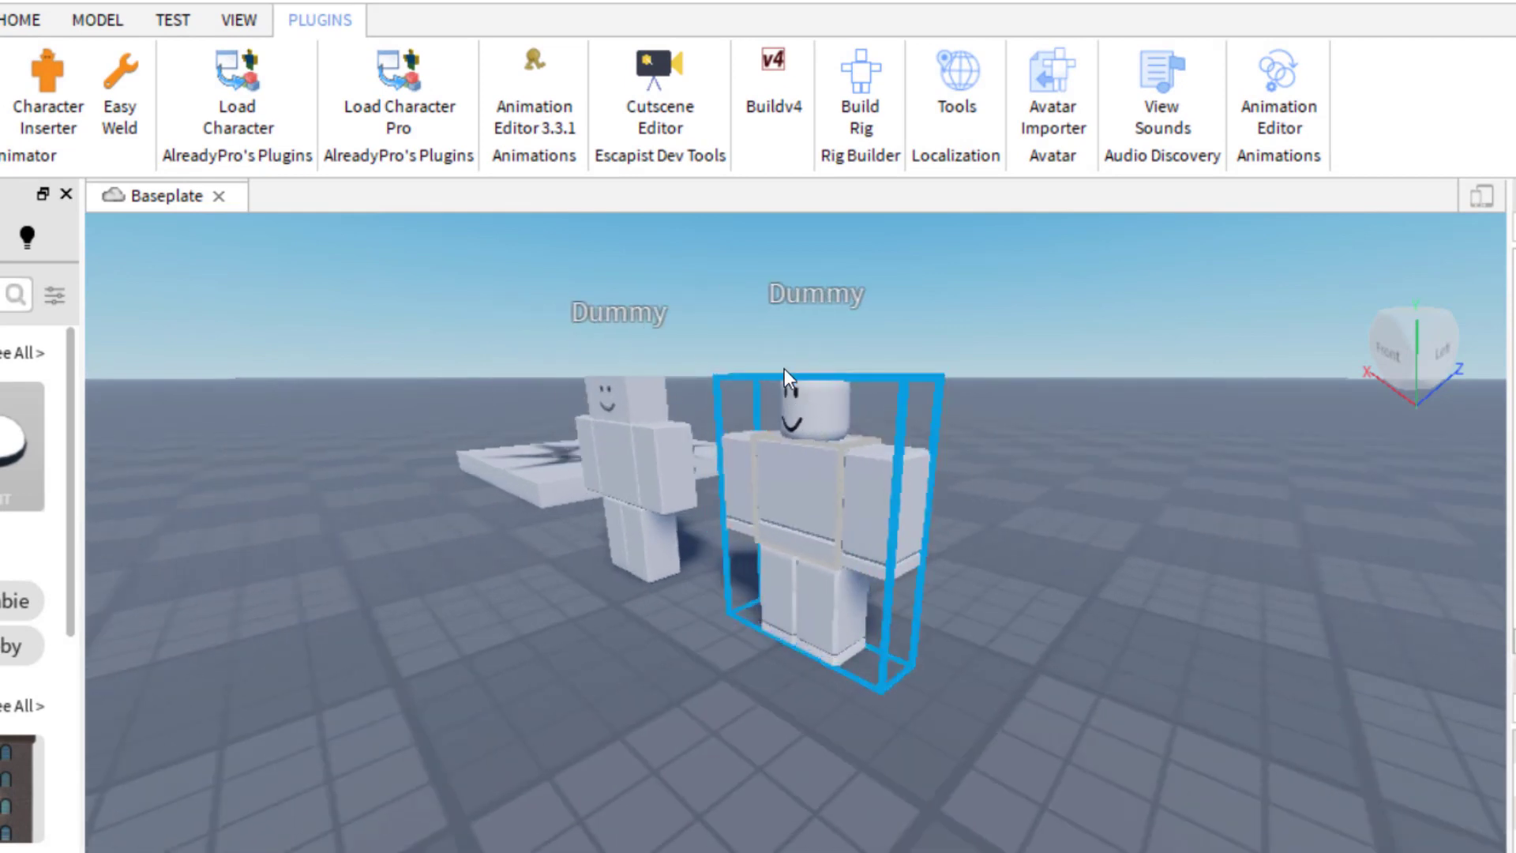
- Rotate the R6 dummy's right arm outward from its body with the Rotate tool
{"action": "left_click", "coordinate": [613, 426]}
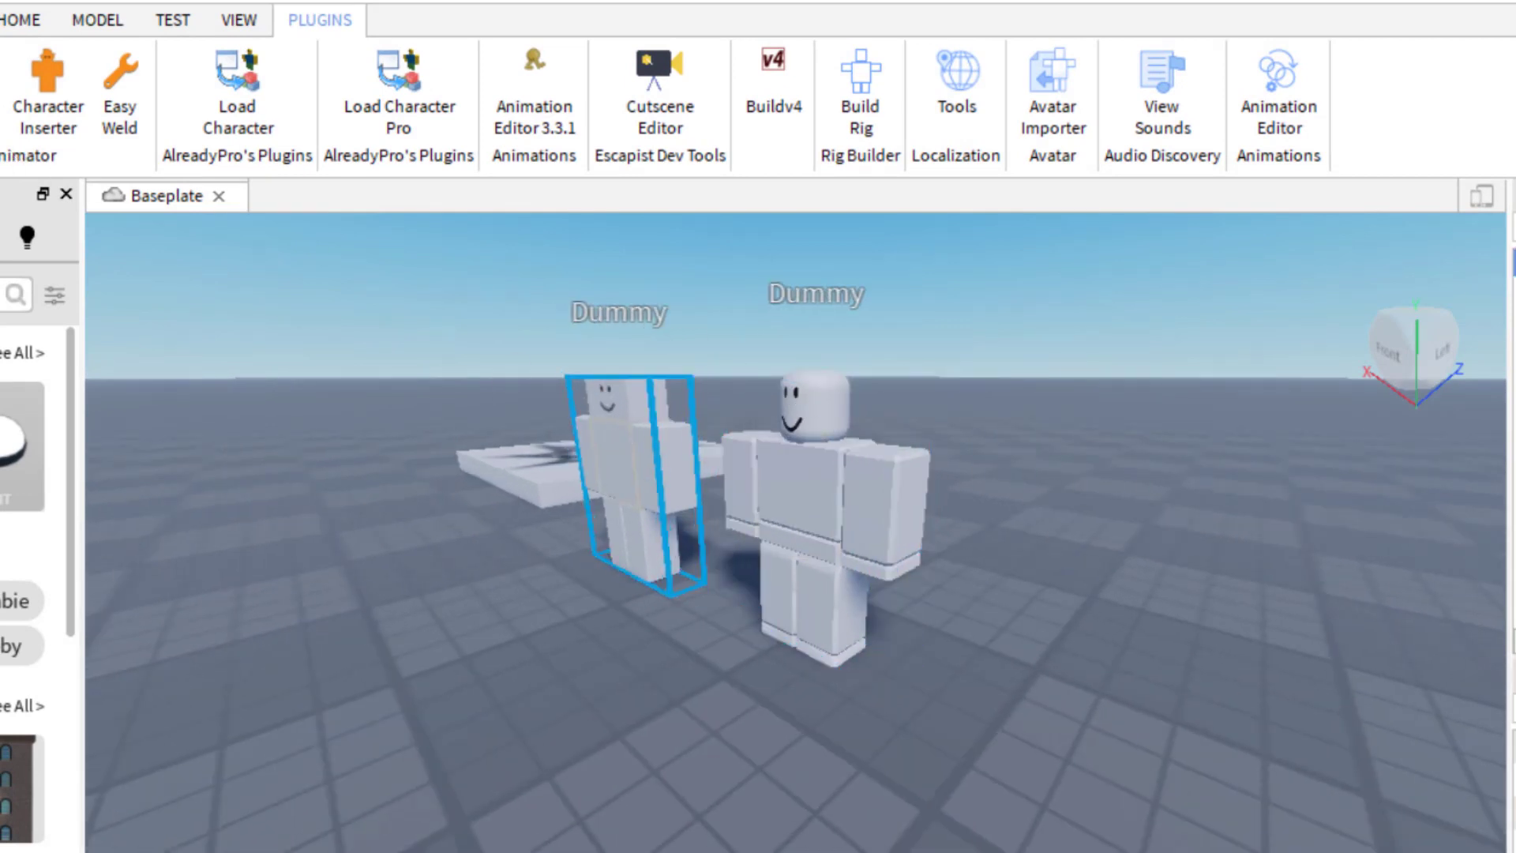
{"action": "left_click", "coordinate": [21, 20]}
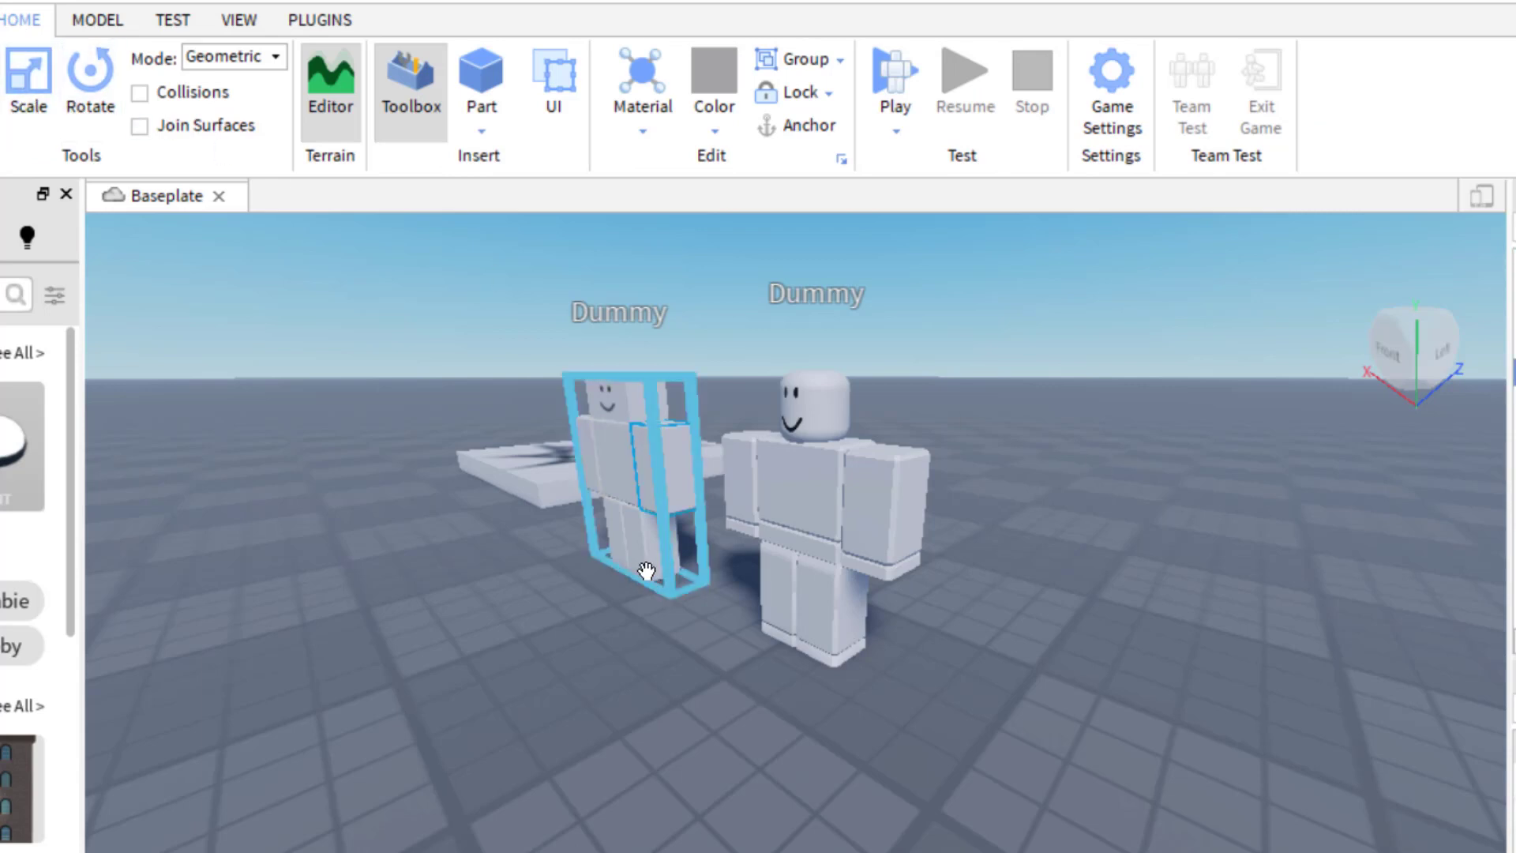
{"action": "left_click", "coordinate": [663, 484]}
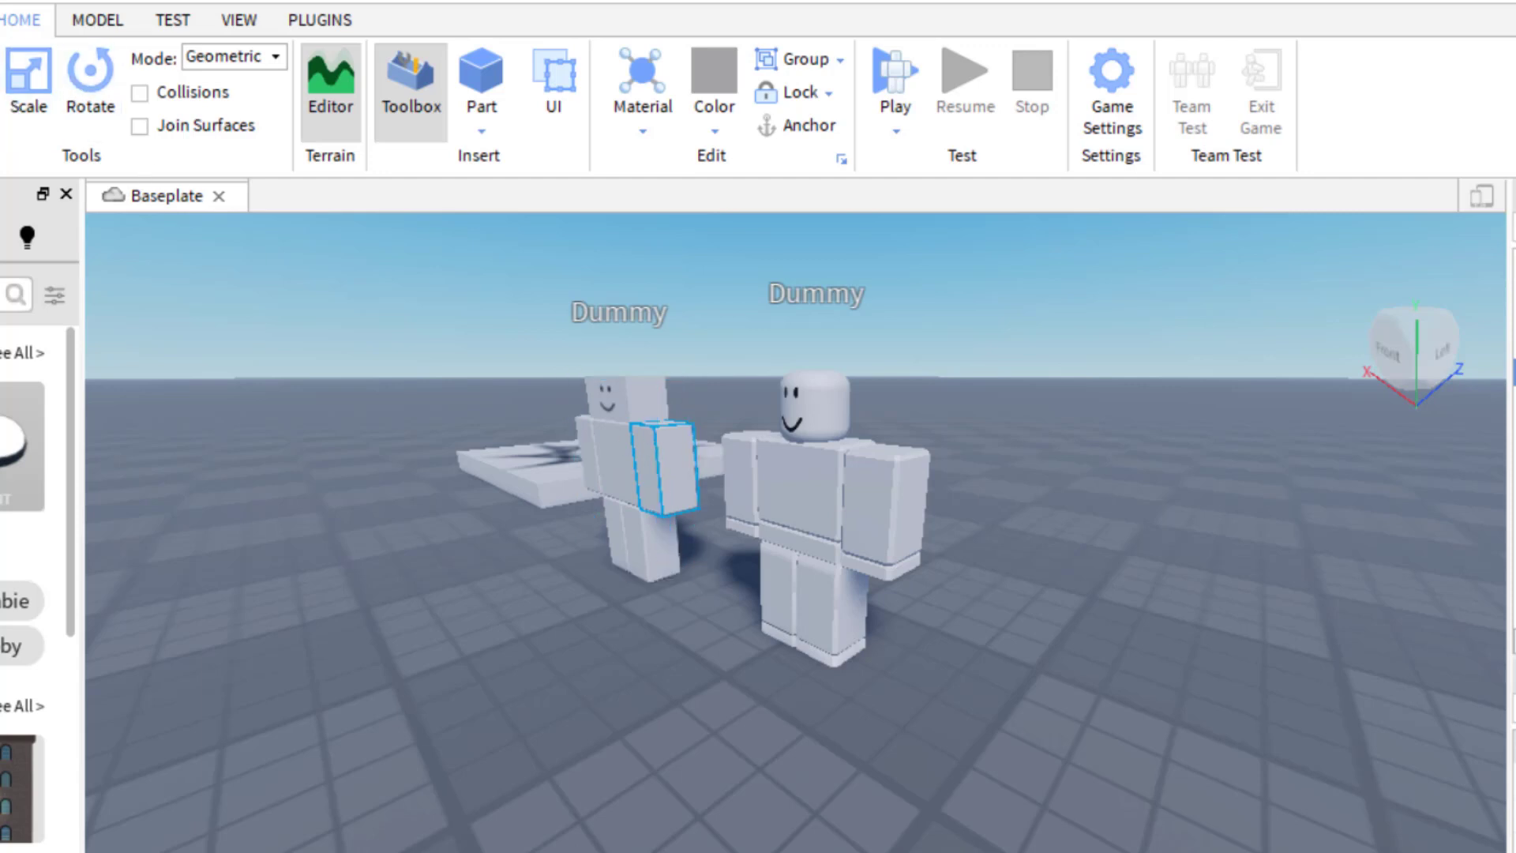
{"action": "left_click", "coordinate": [87, 91]}
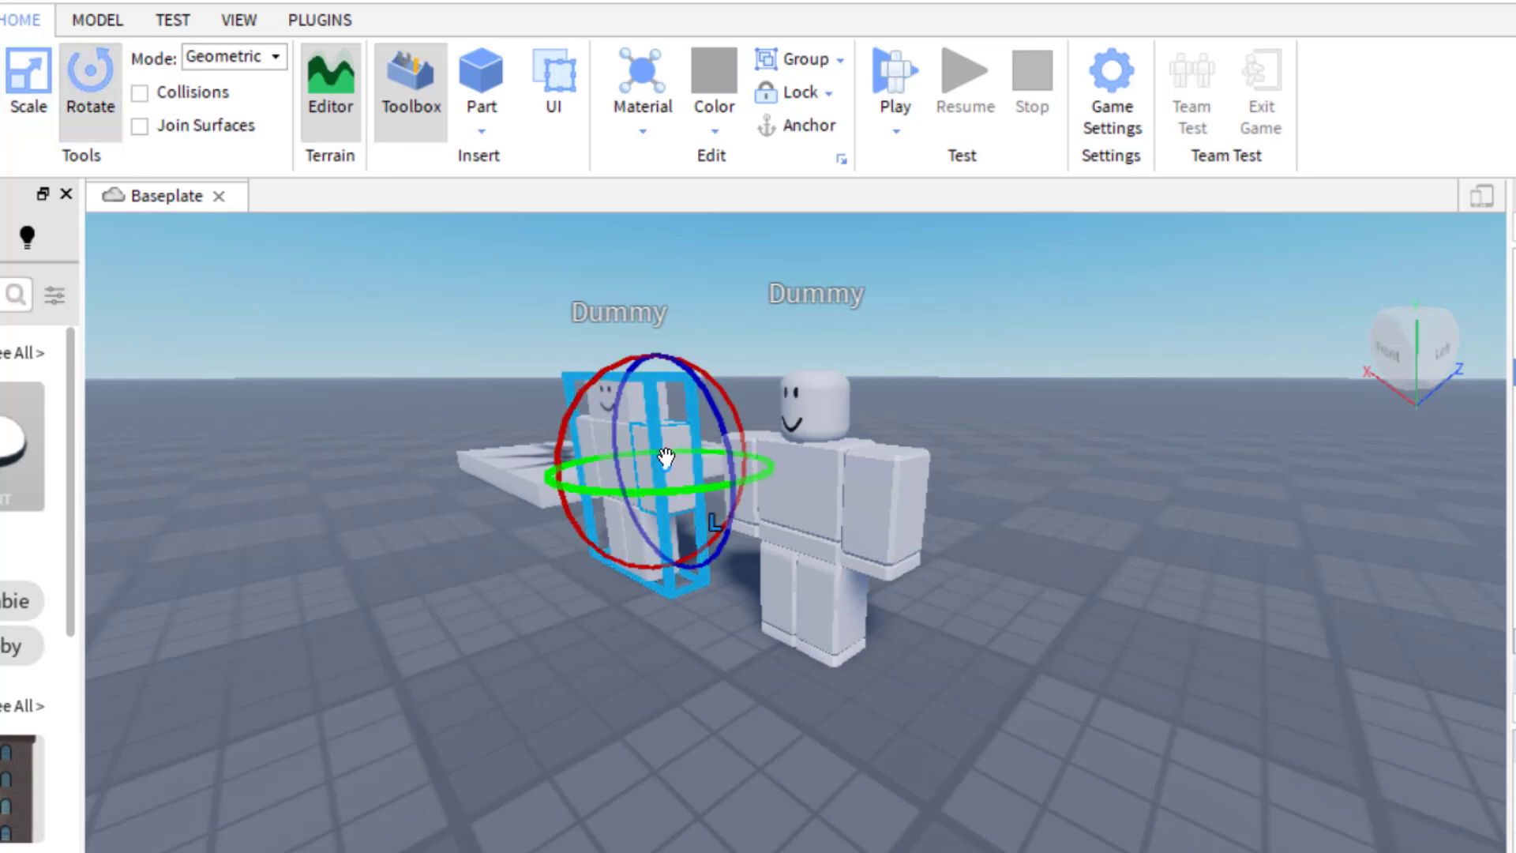
{"action": "left_click_drag", "start_coordinate": [720, 383], "coordinate": [738, 505]}
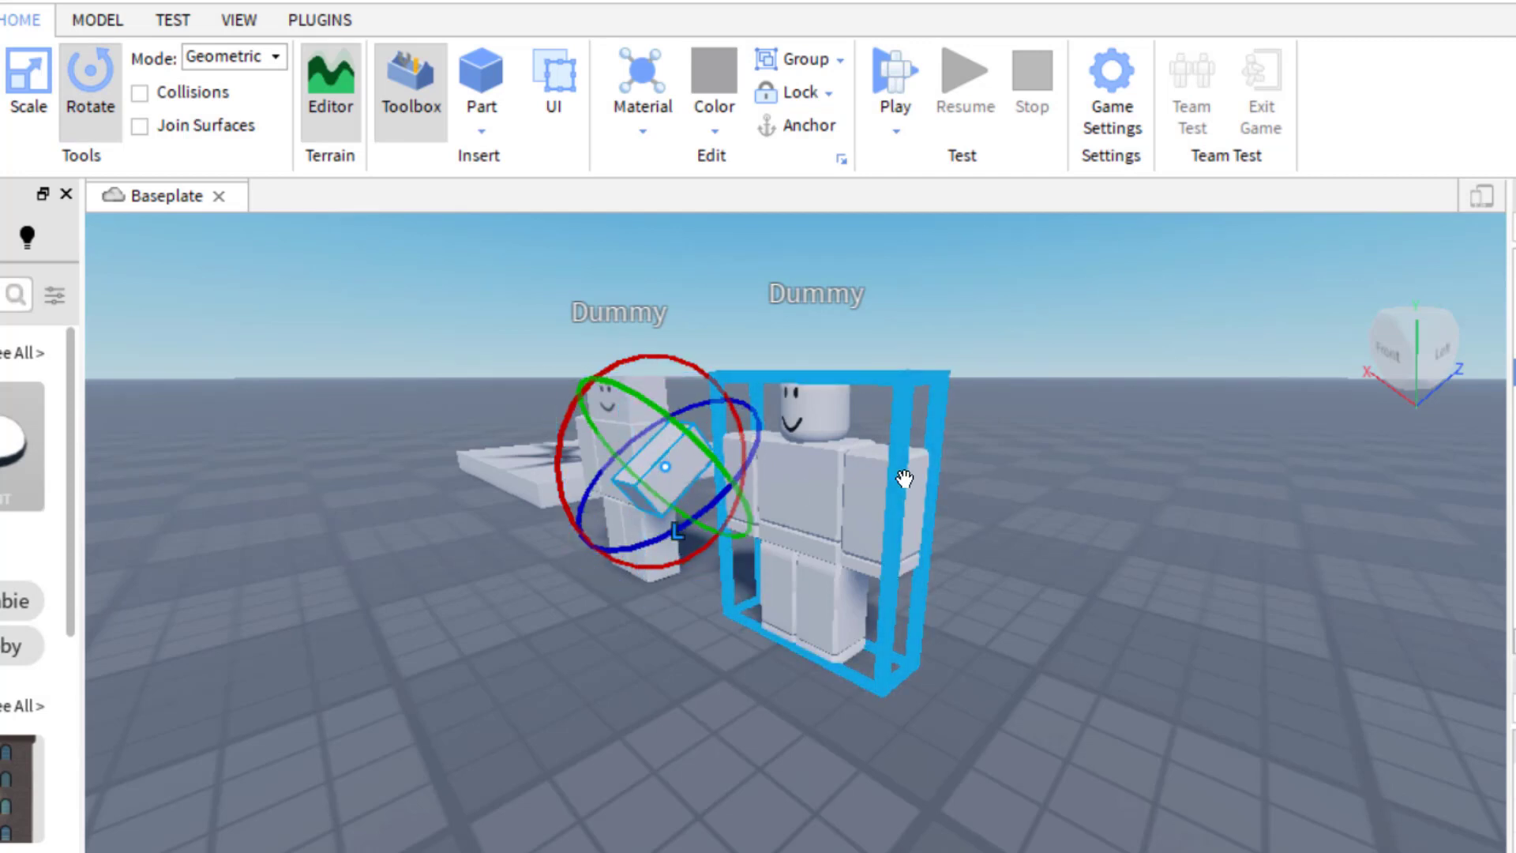
- Select the R15 dummy's LeftUpperArm, rotate it alone, then inspect LeftLowerArm in Explorer
{"action": "left_click", "coordinate": [884, 505]}
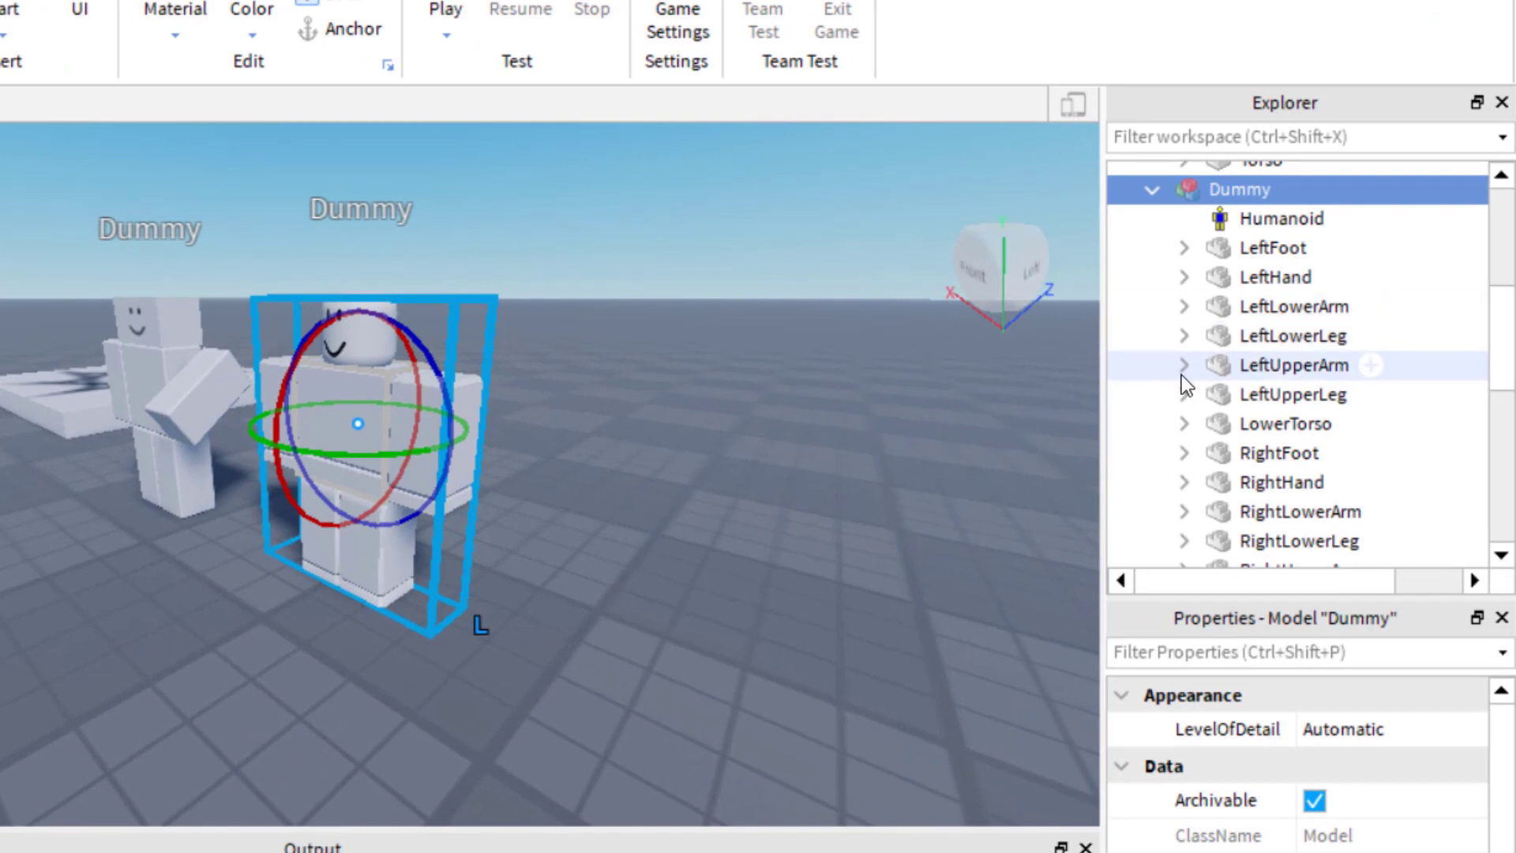
{"action": "left_click", "coordinate": [1183, 366]}
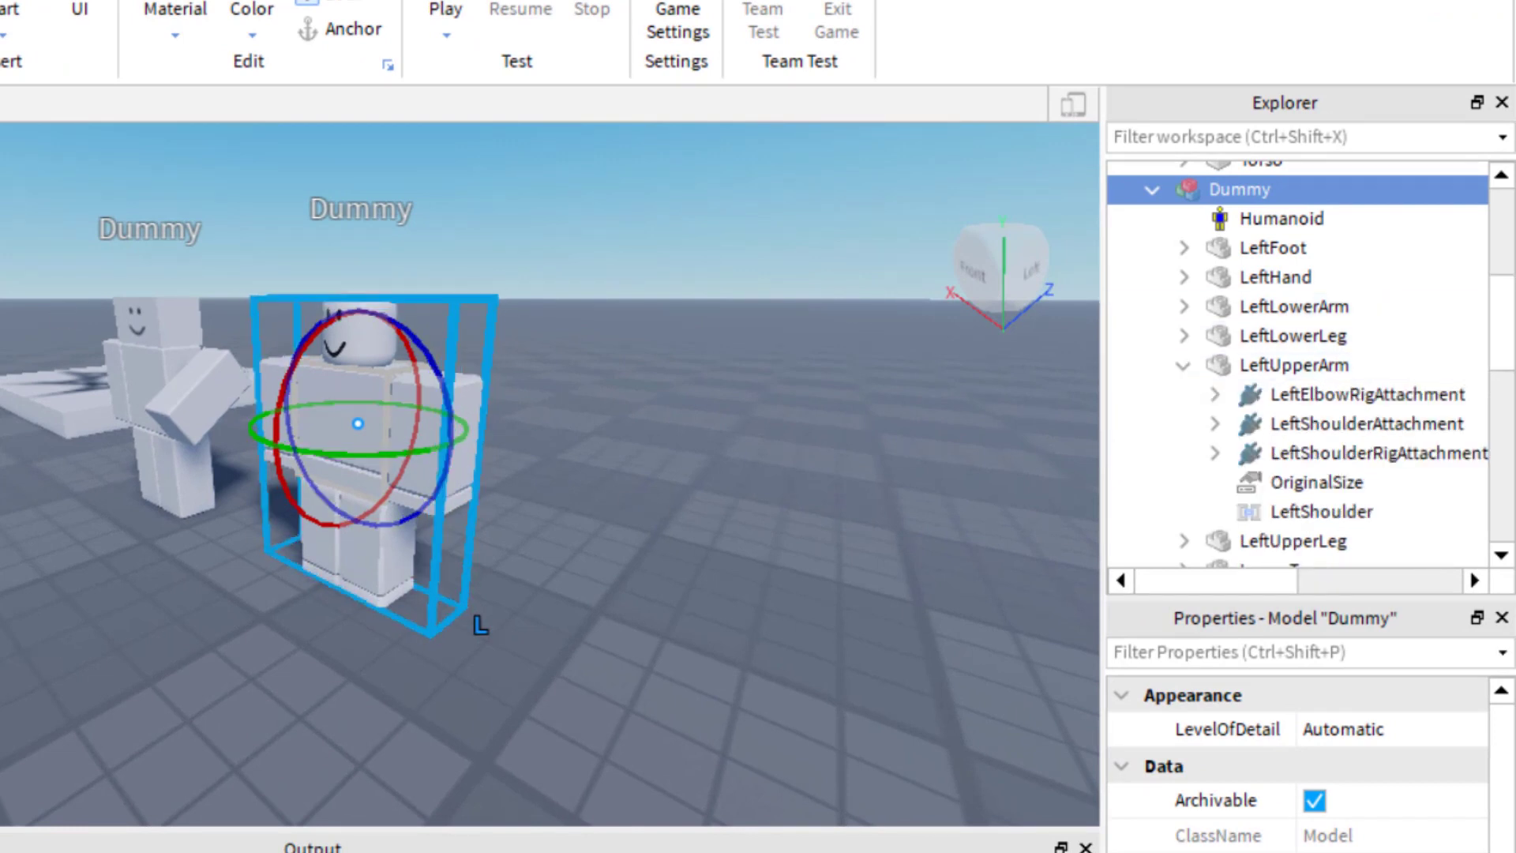
{"action": "left_click", "coordinate": [483, 454]}
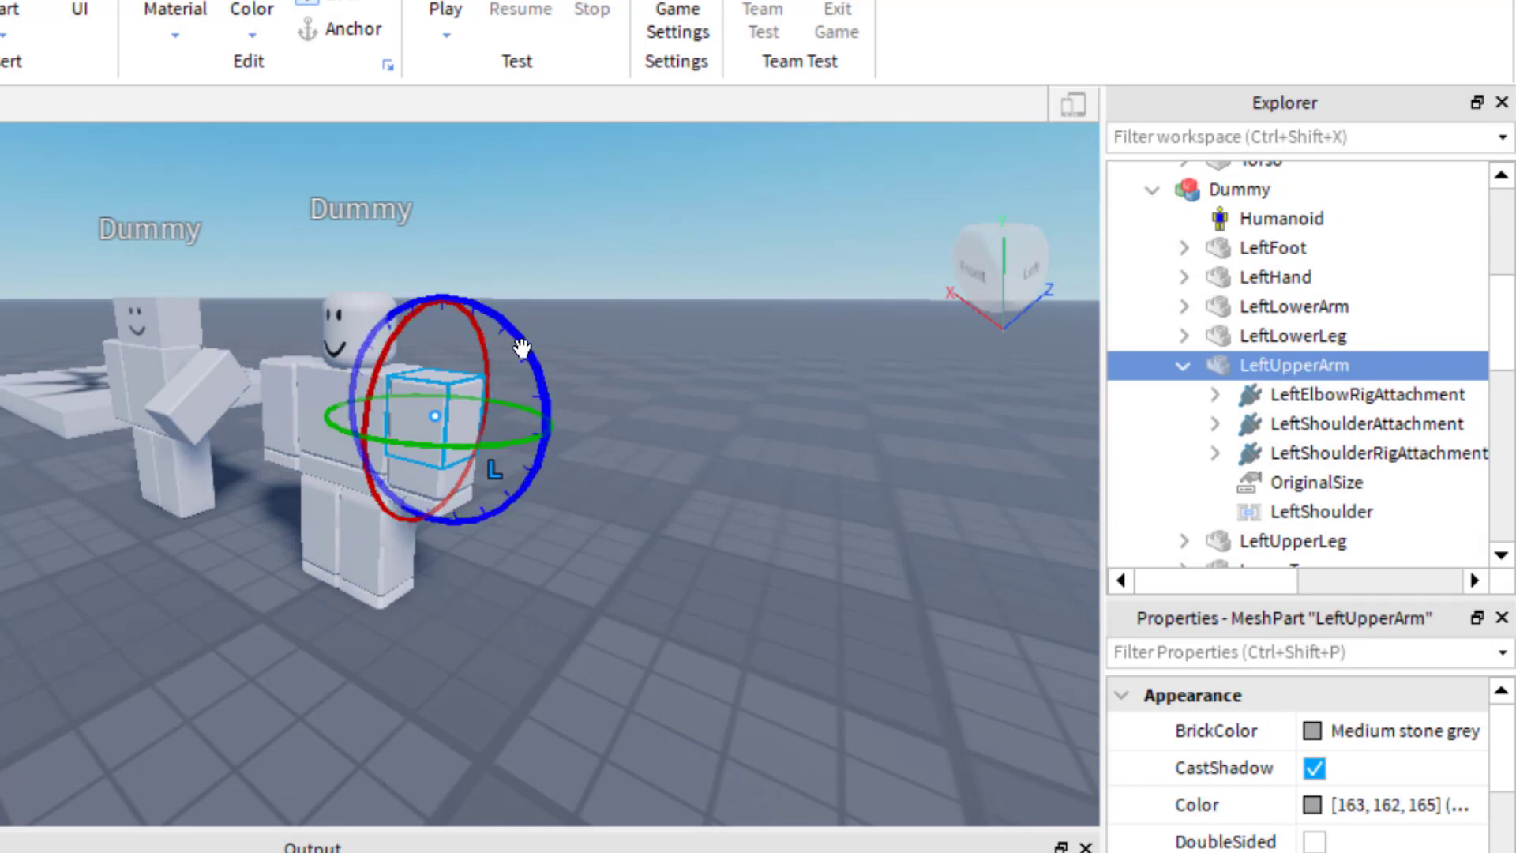
{"action": "left_click_drag", "start_coordinate": [524, 341], "coordinate": [509, 418]}
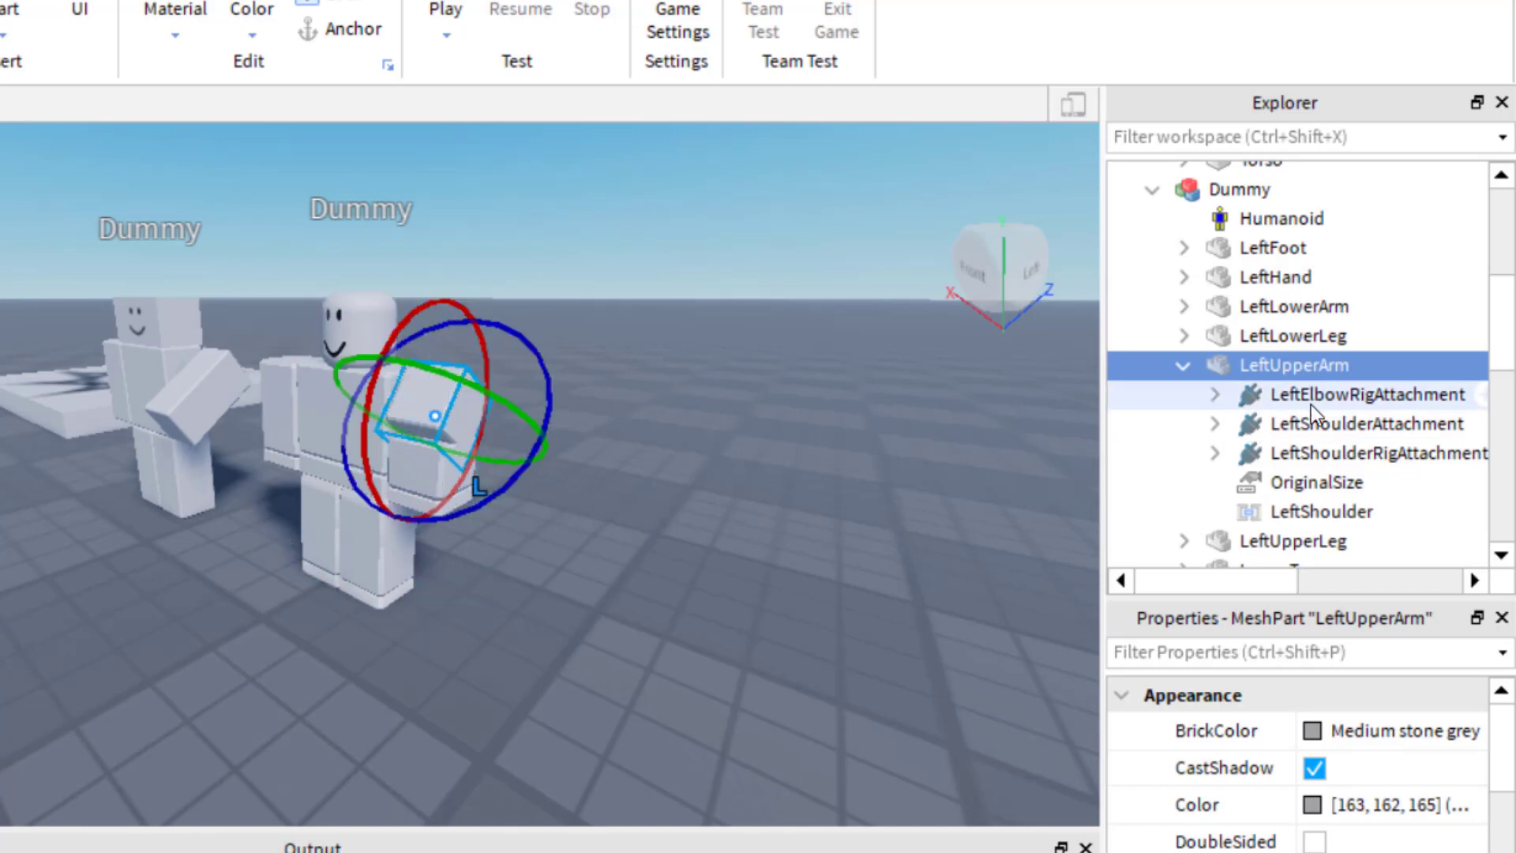
{"action": "left_click", "coordinate": [1179, 310]}
{"action": "left_click", "coordinate": [1180, 309]}
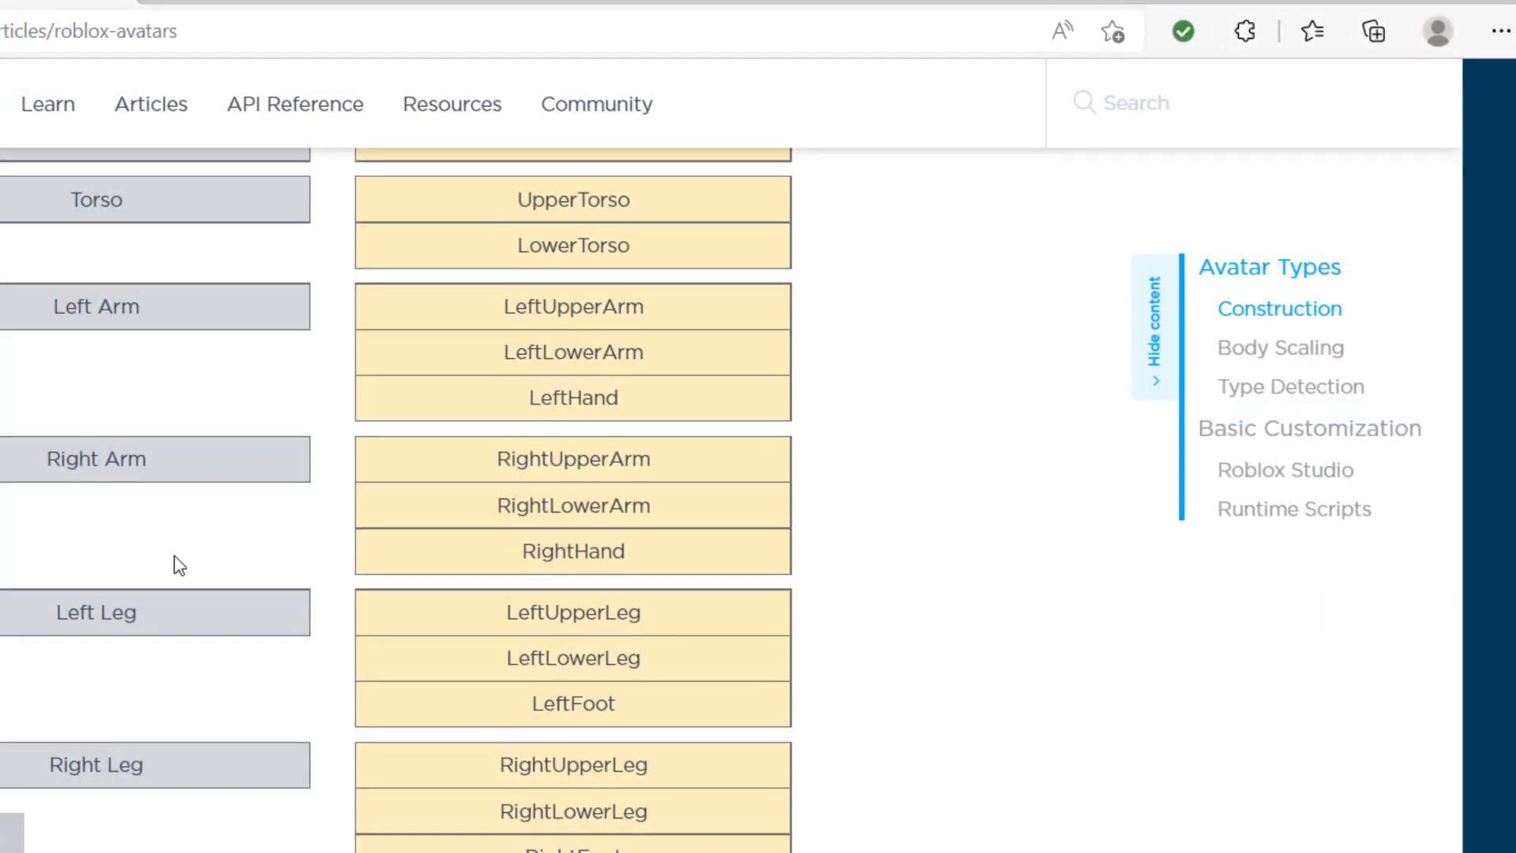
- Scroll past the R15 parts table down to the Body Scaling table
{"action": "scroll", "coordinate": [486, 502], "scroll_direction": "down", "scroll_amount": 2}
{"action": "scroll", "coordinate": [487, 497], "scroll_direction": "down", "scroll_amount": 5}
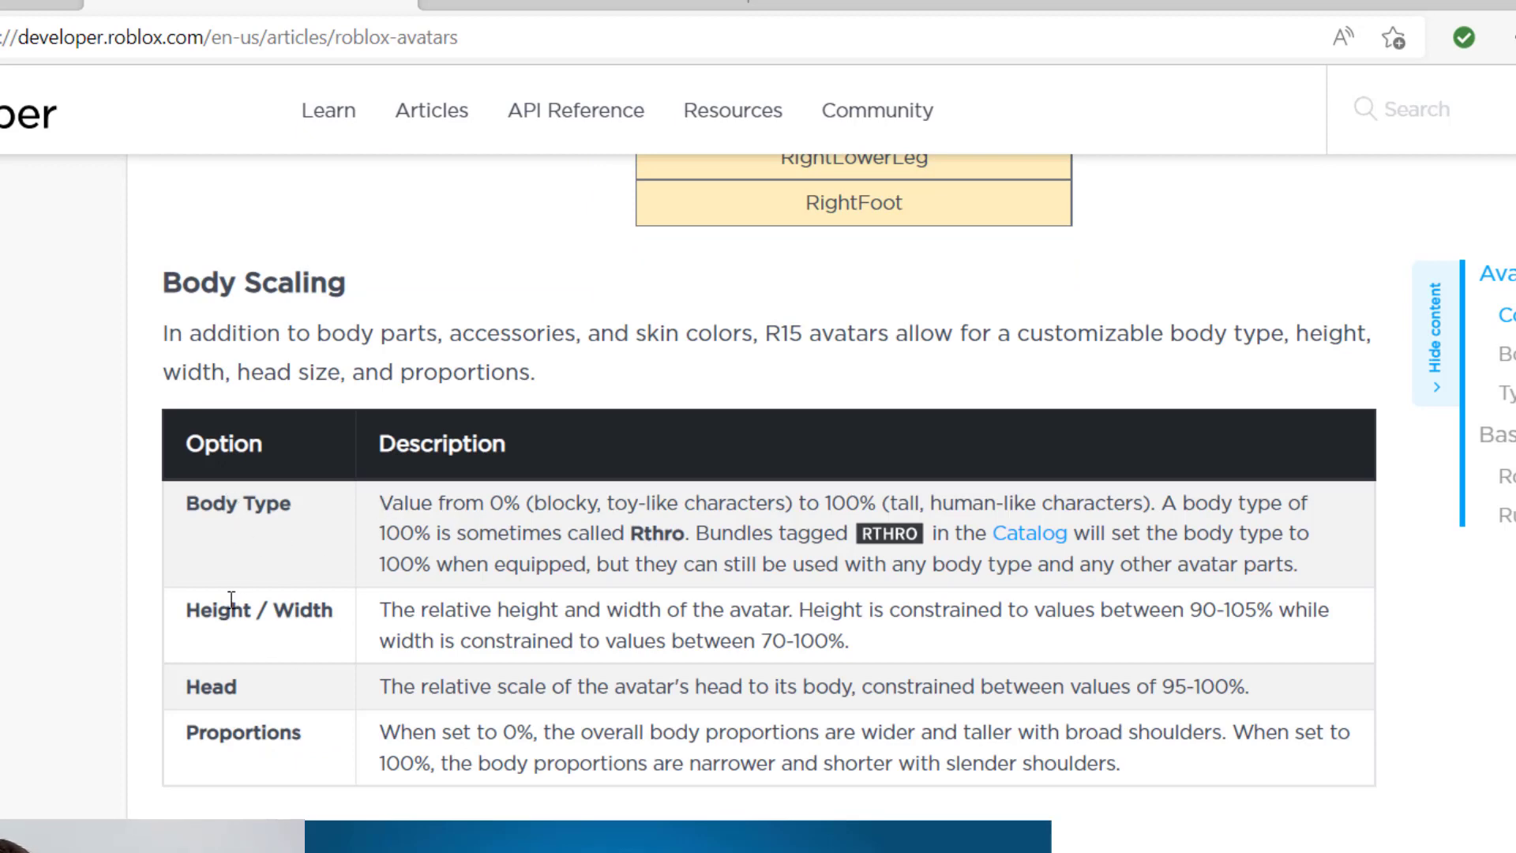
{"action": "scroll", "coordinate": [357, 553], "scroll_direction": "down", "scroll_amount": 5}
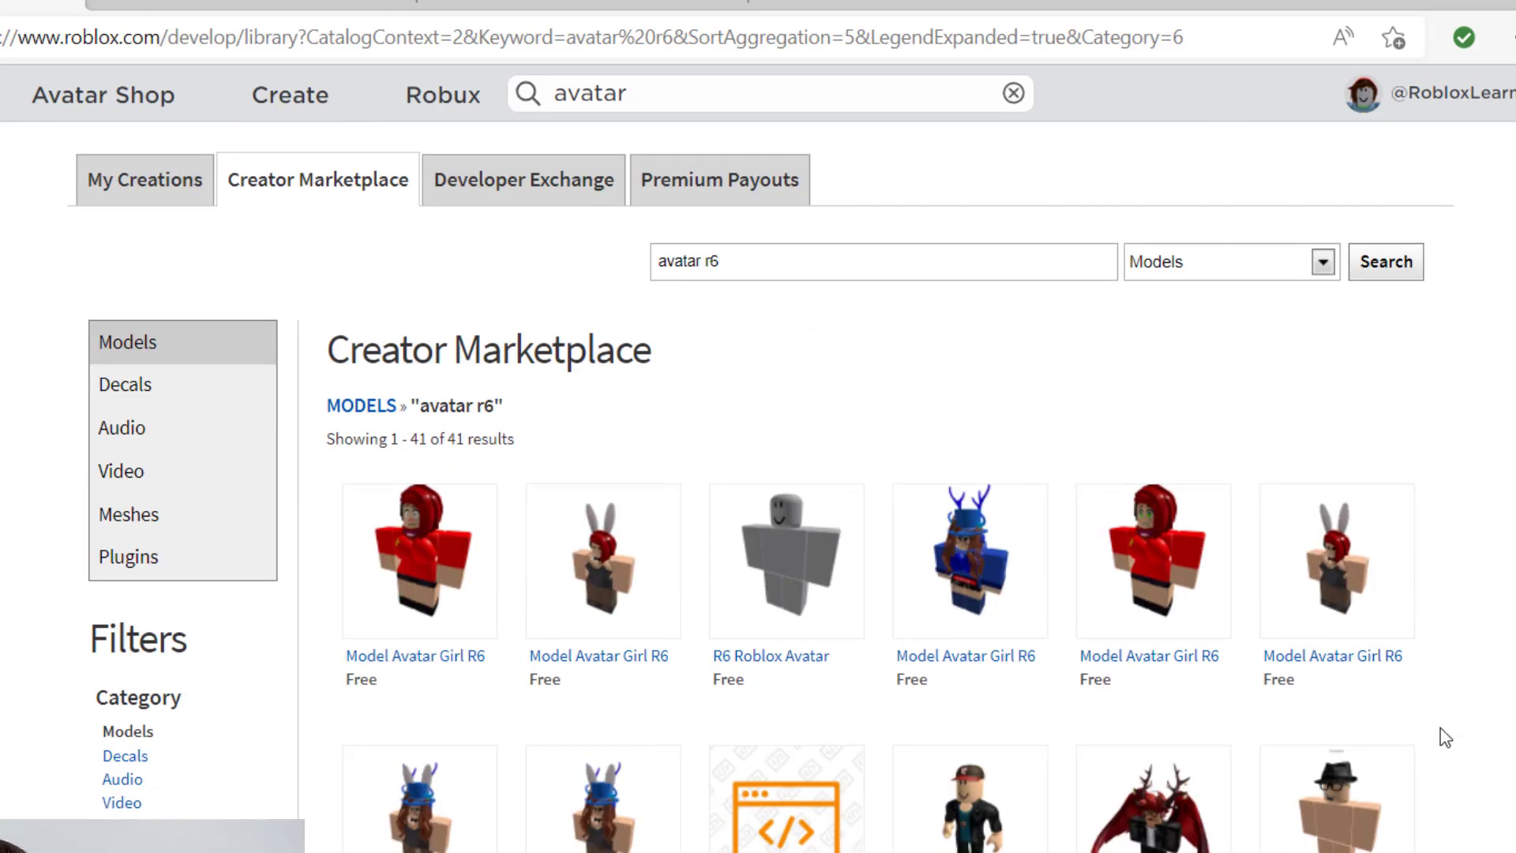
- Browse the avatar r6 results and open the Avatar R6 model page
{"action": "mouse_move", "coordinate": [793, 610]}
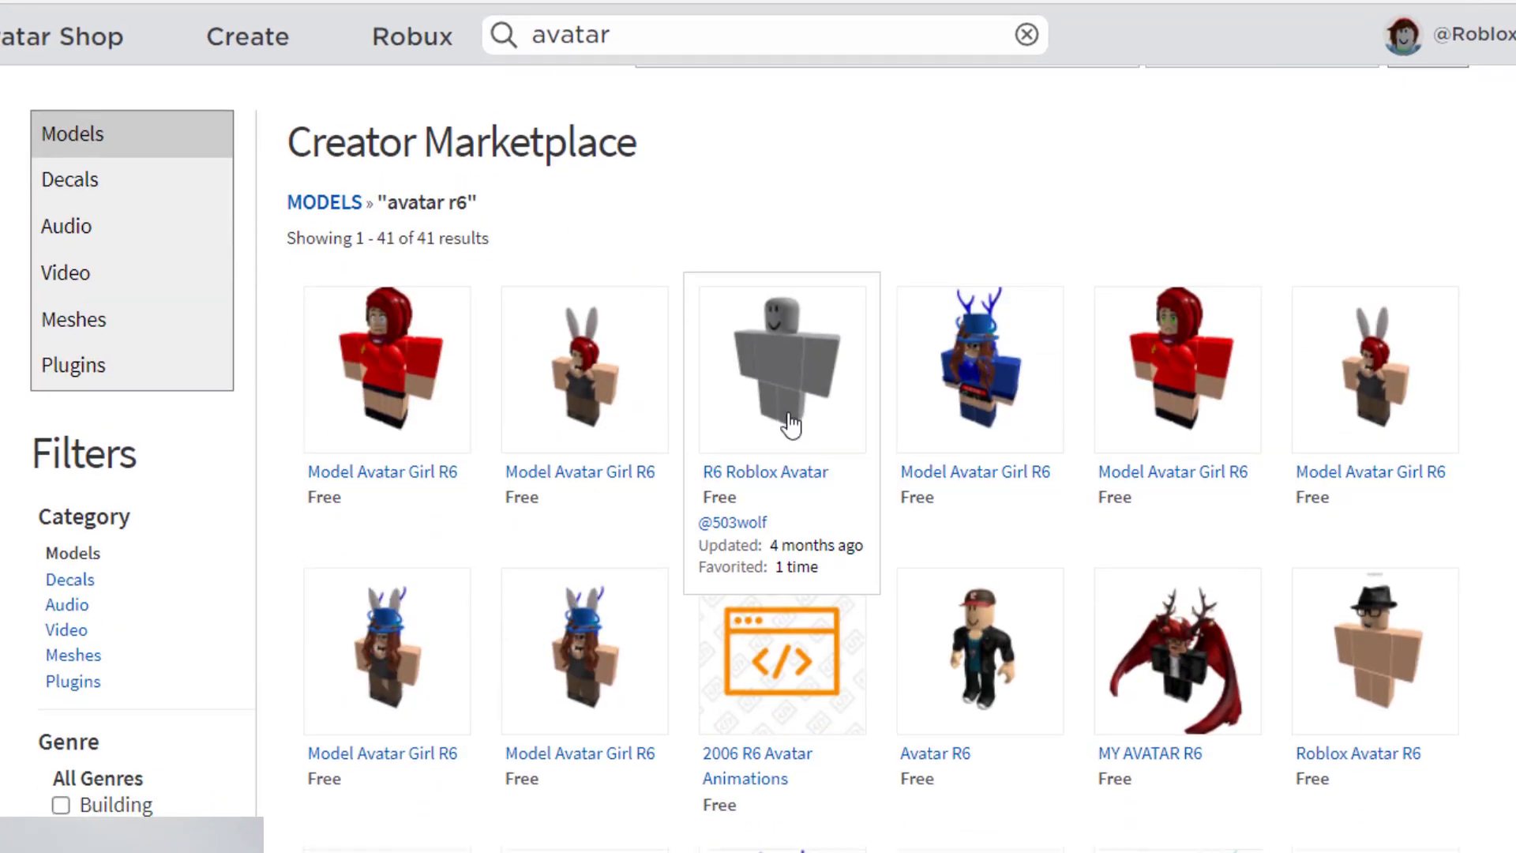
{"action": "scroll", "coordinate": [790, 424], "scroll_direction": "up", "scroll_amount": 2}
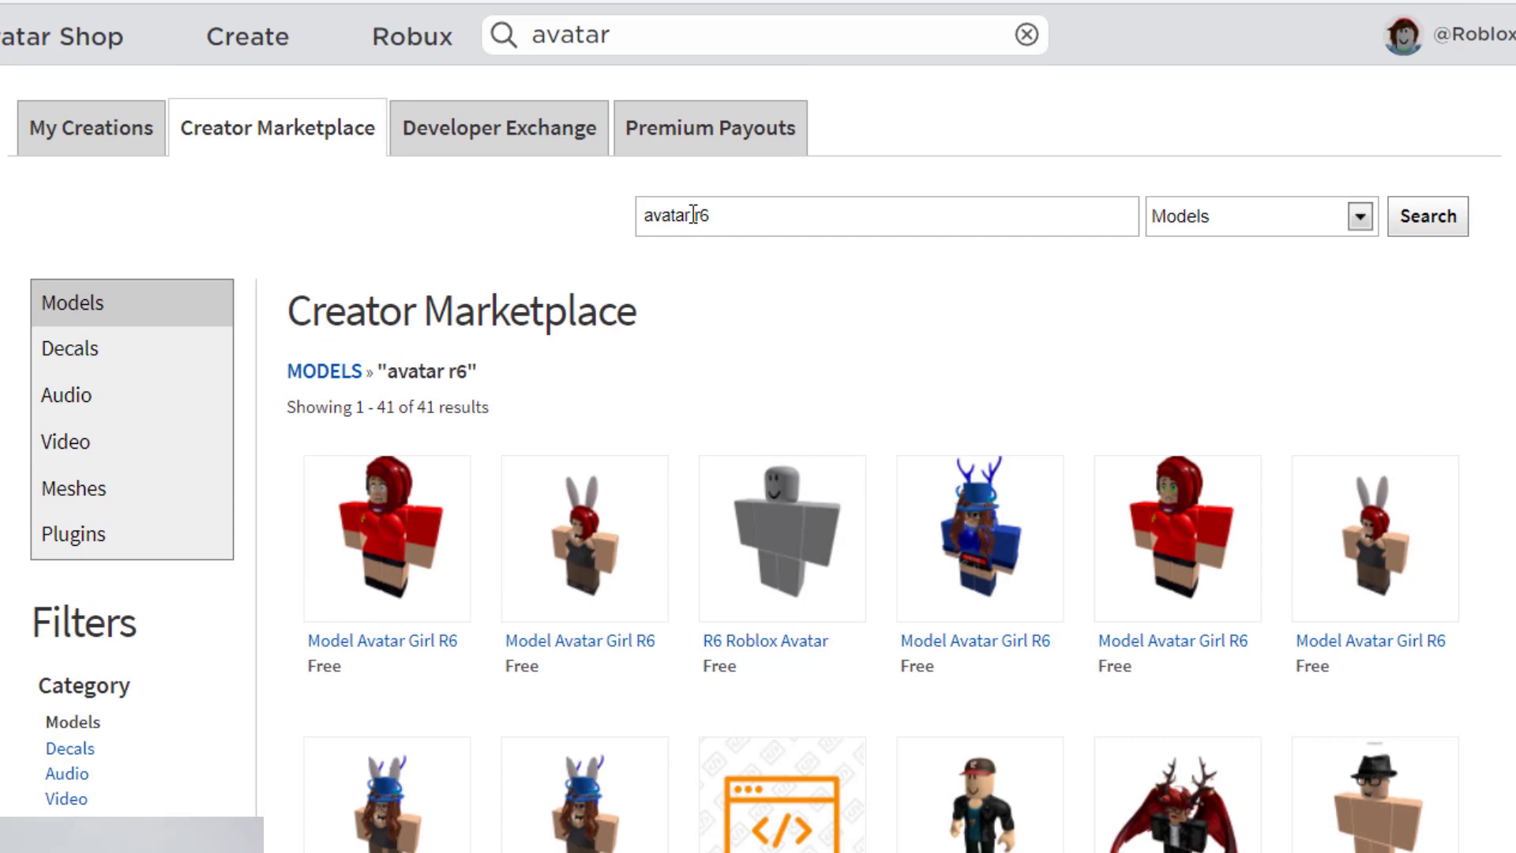
{"action": "scroll", "coordinate": [714, 409], "scroll_direction": "down", "scroll_amount": 2}
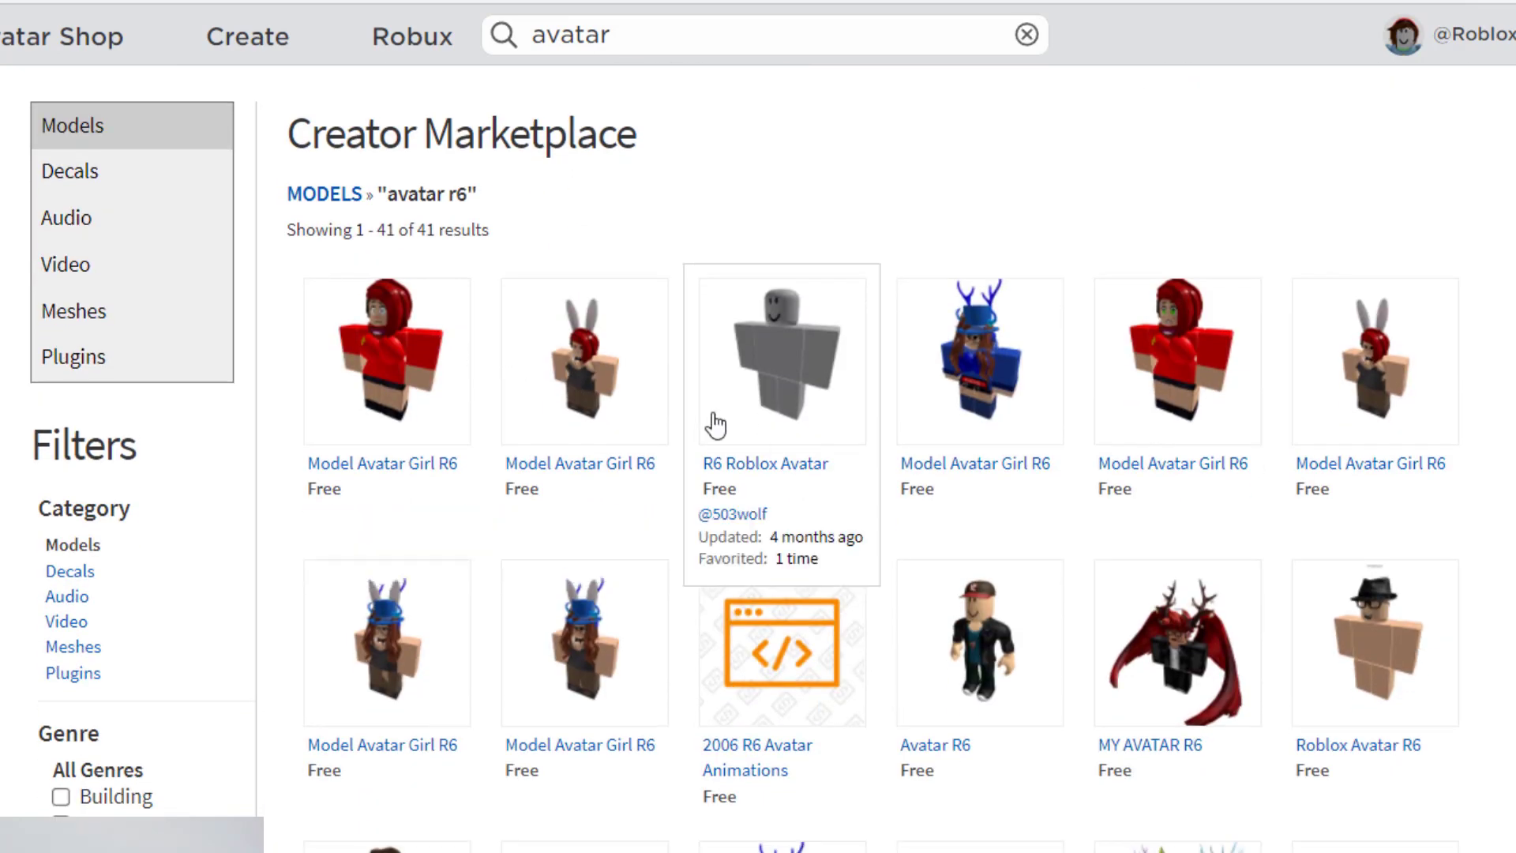
{"action": "scroll", "coordinate": [784, 464], "scroll_direction": "down", "scroll_amount": 2}
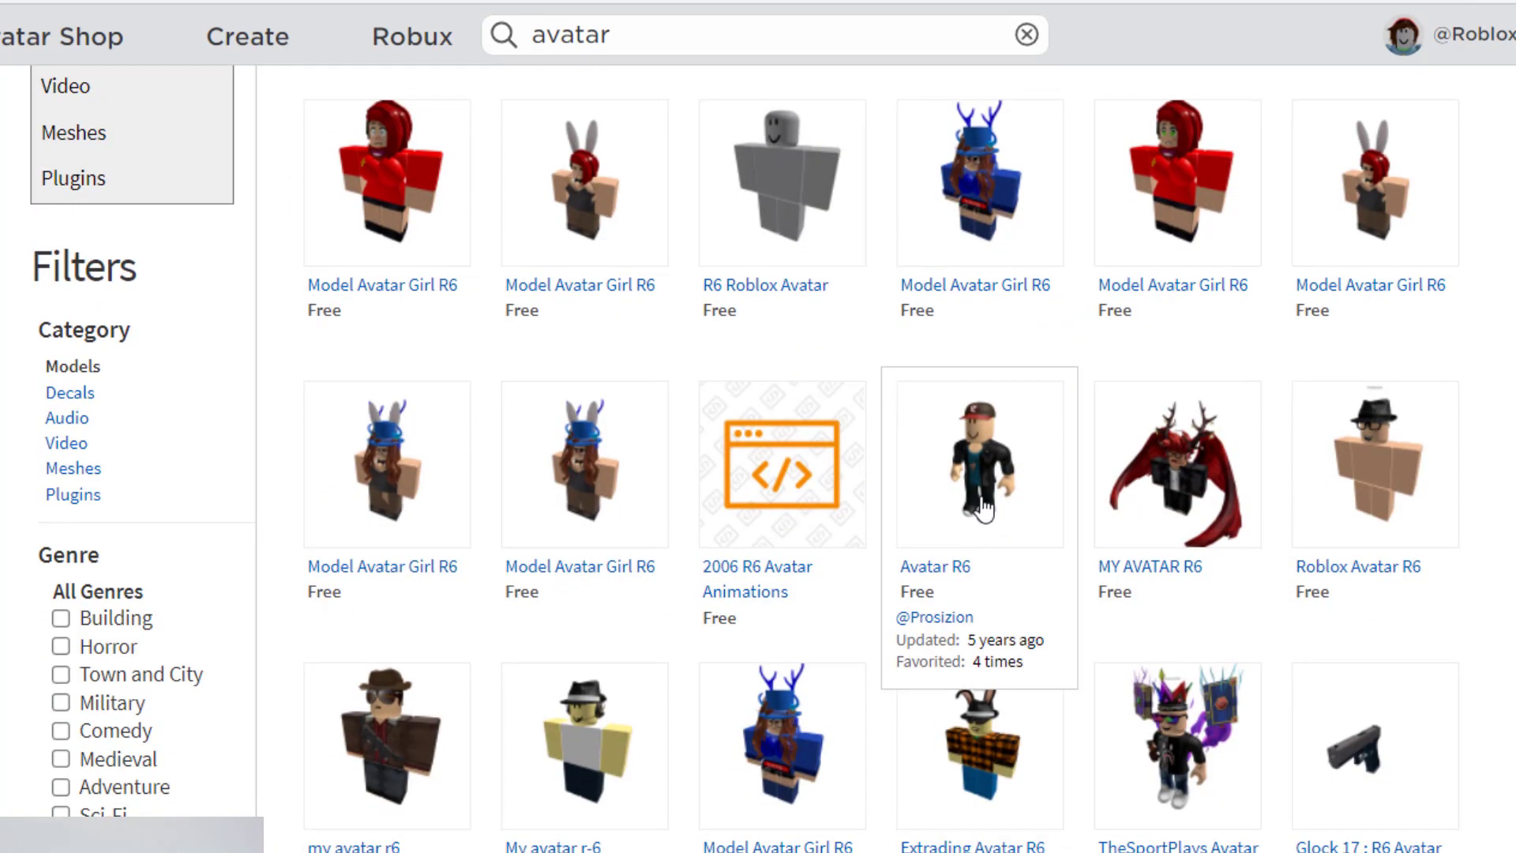
{"action": "left_click", "coordinate": [983, 509]}
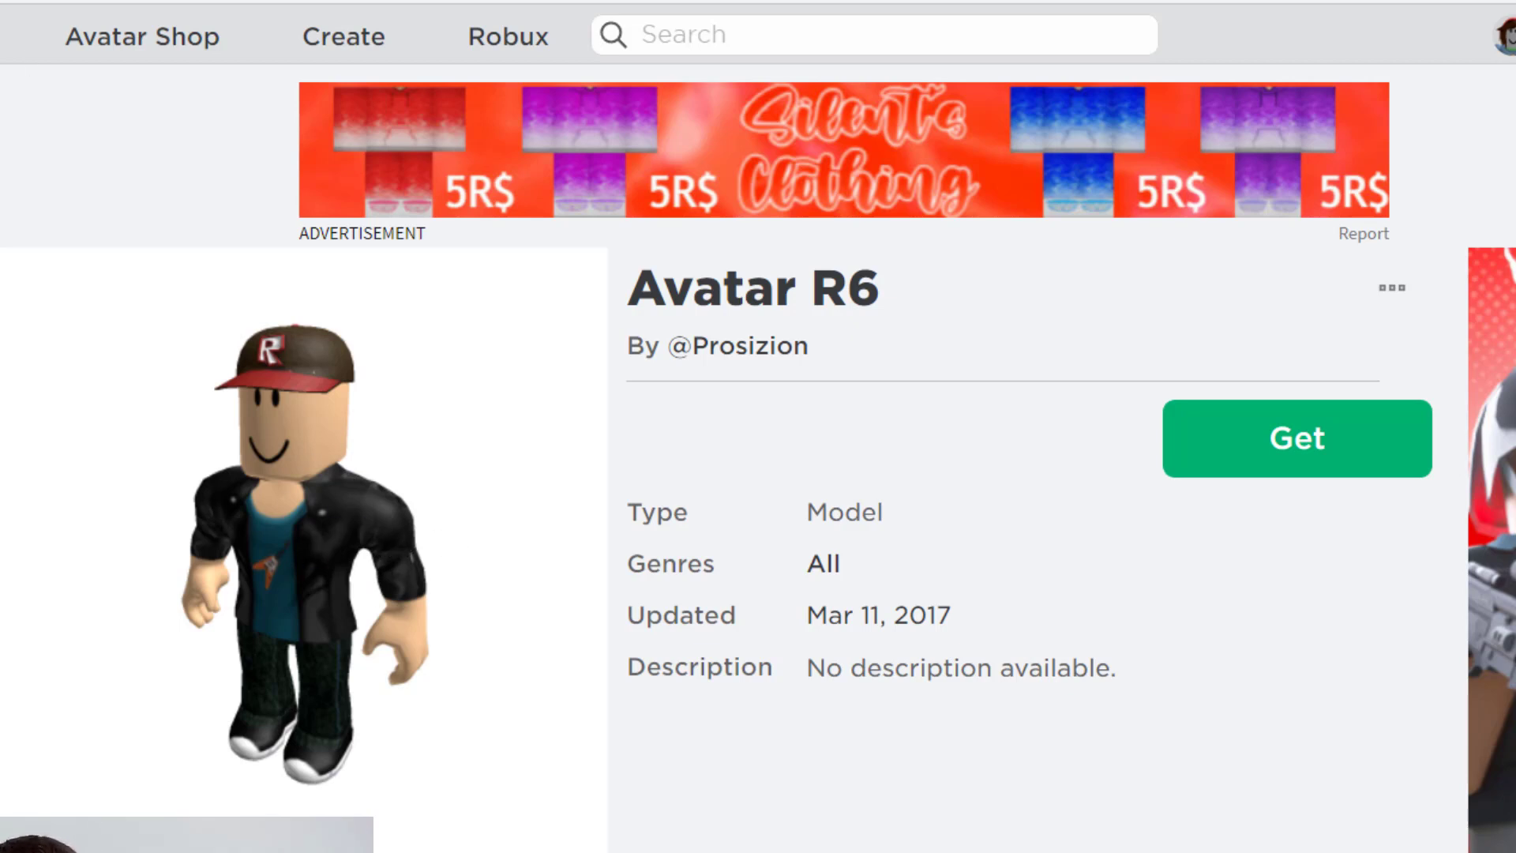
- Return to the results and change the search to 'avatar r15'
{"action": "key", "text": "alt+Left"}
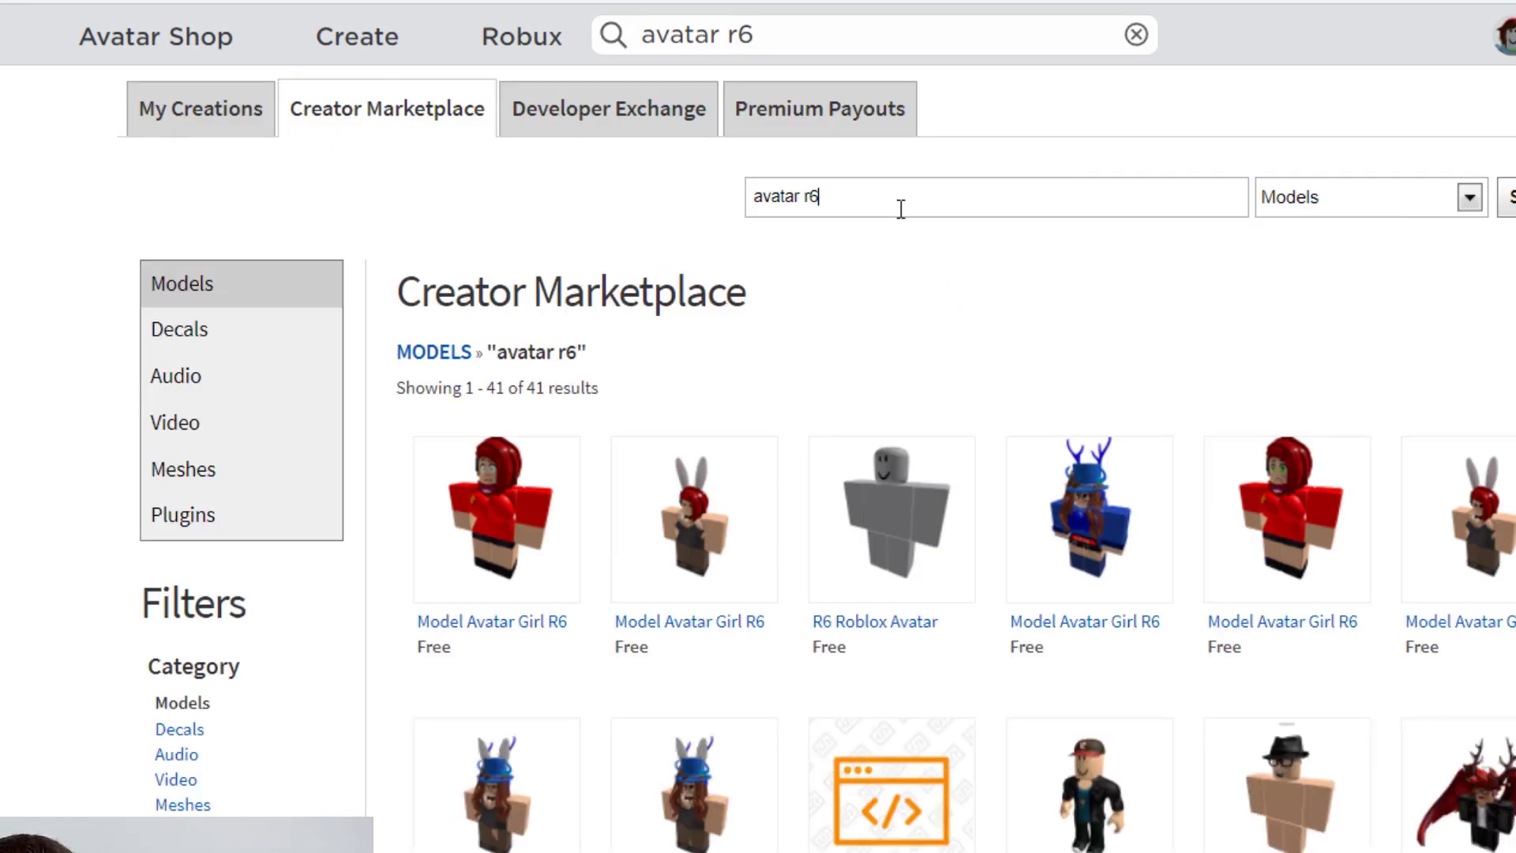
{"action": "key", "text": "BackSpace"}
{"action": "type", "text": "15"}
{"action": "key", "text": "Return"}
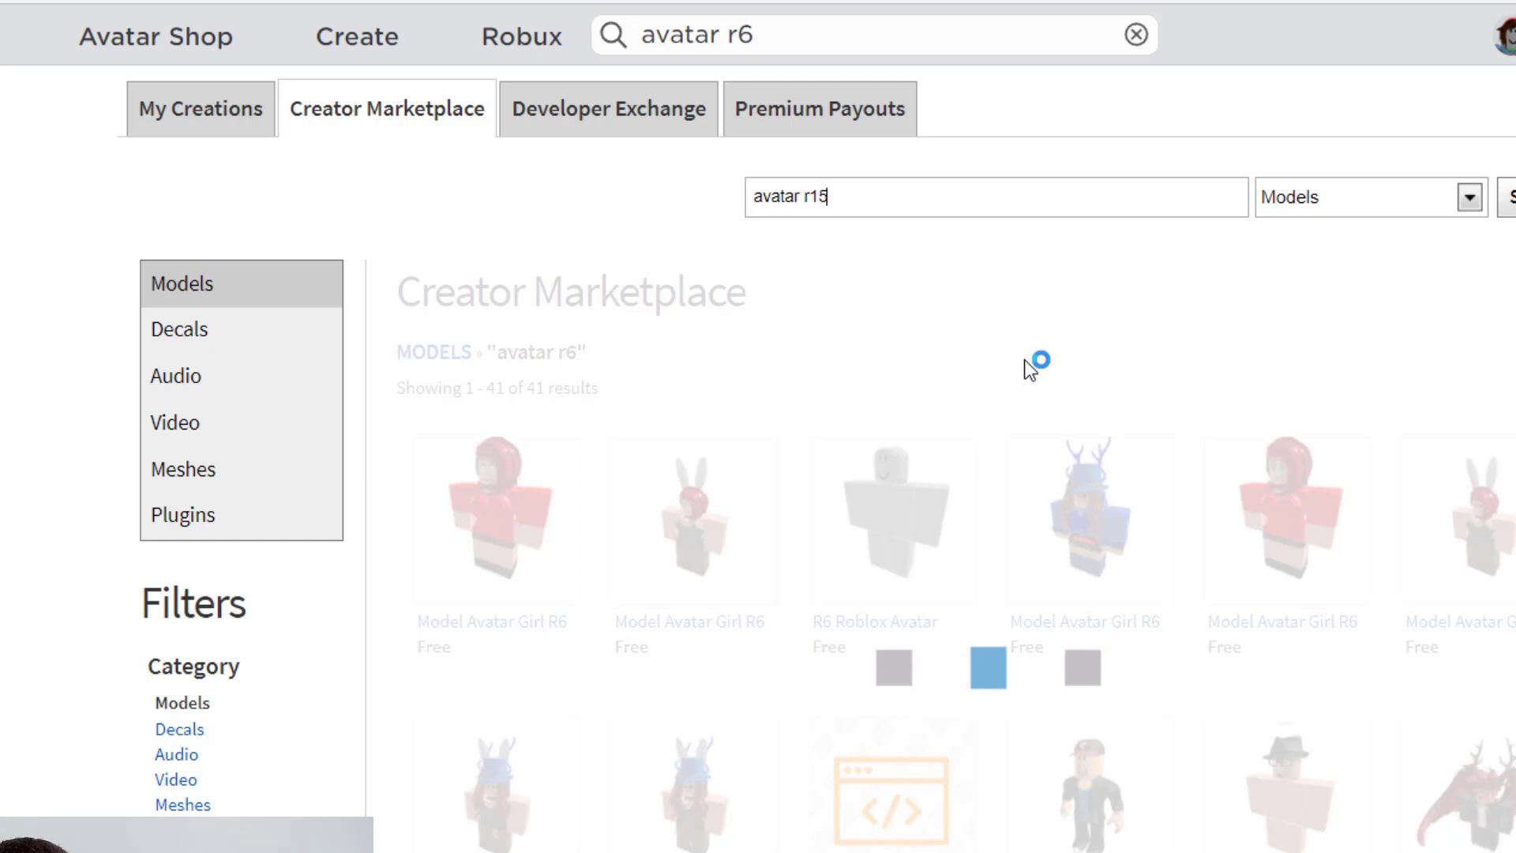
- Check the F4irout Avatar - R15 page, then open the R15 Avatar Loader page
{"action": "scroll", "coordinate": [906, 390], "scroll_direction": "down", "scroll_amount": 2}
{"action": "mouse_move", "coordinate": [551, 339]}
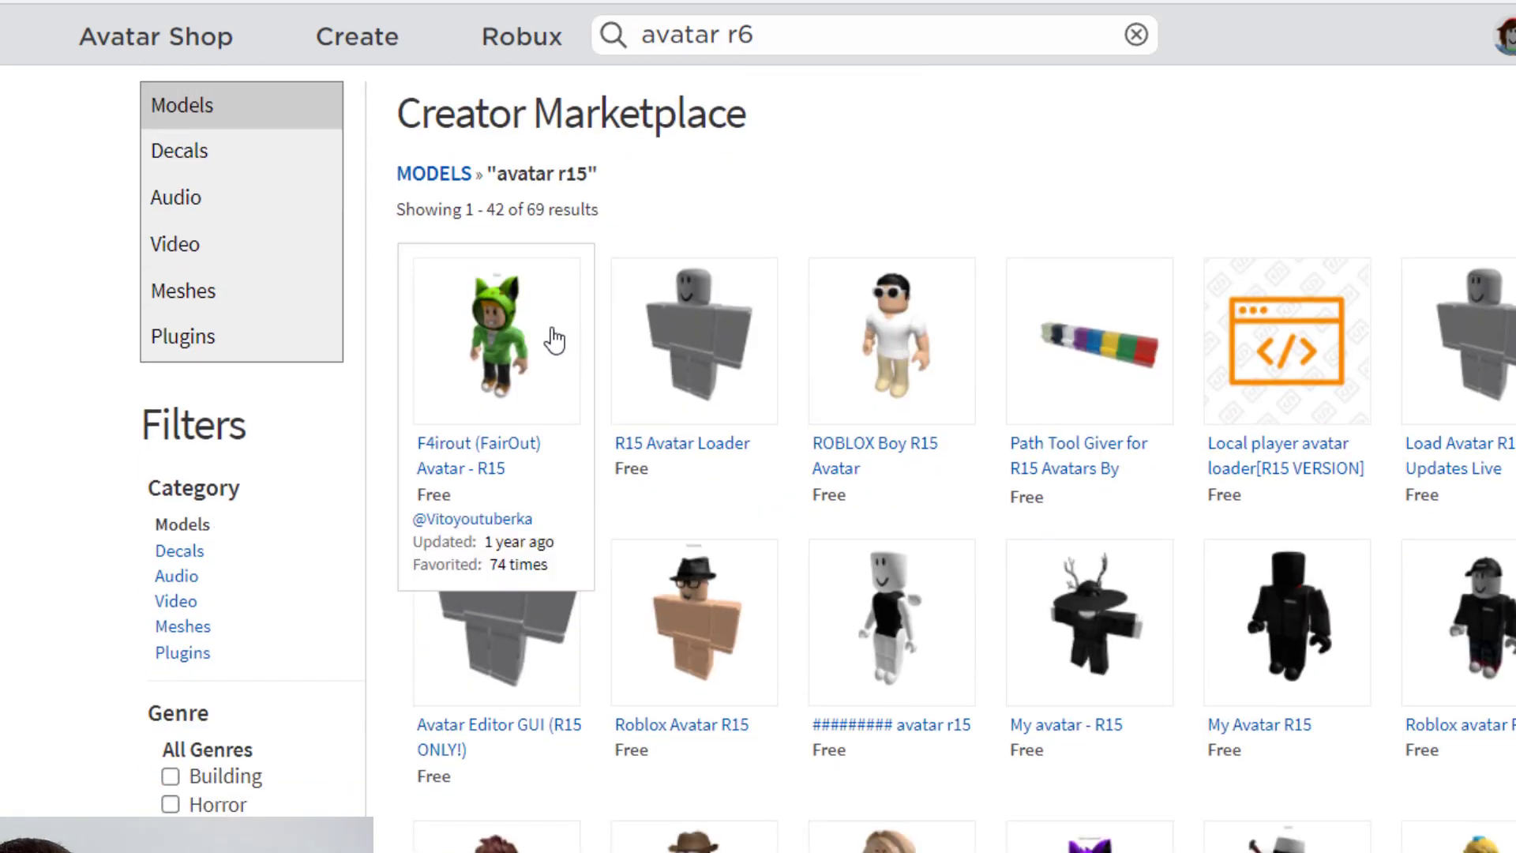
{"action": "left_click", "coordinate": [514, 354]}
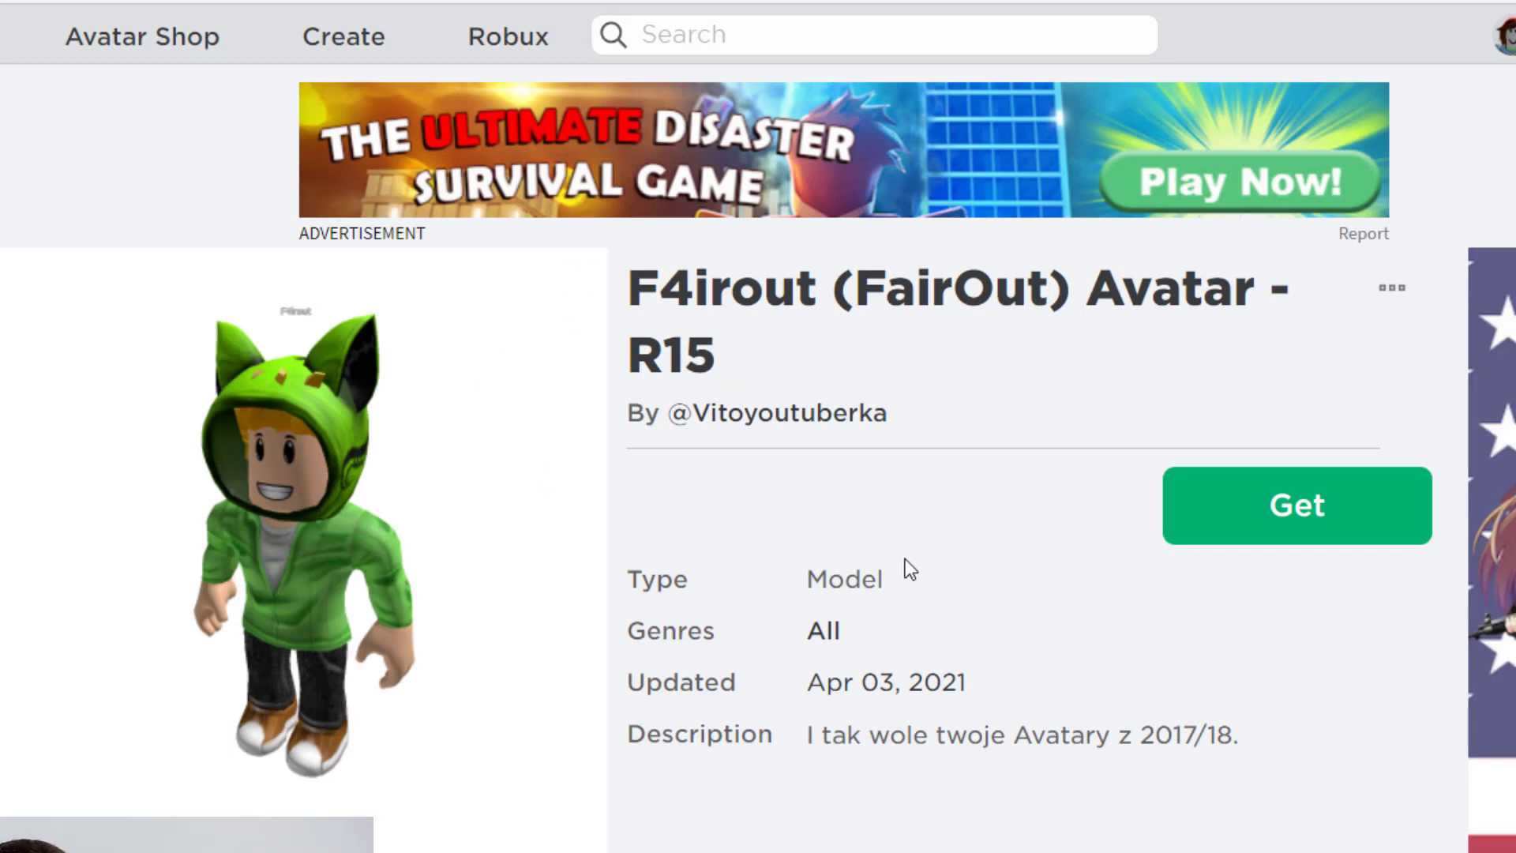
{"action": "key", "text": "alt+Left"}
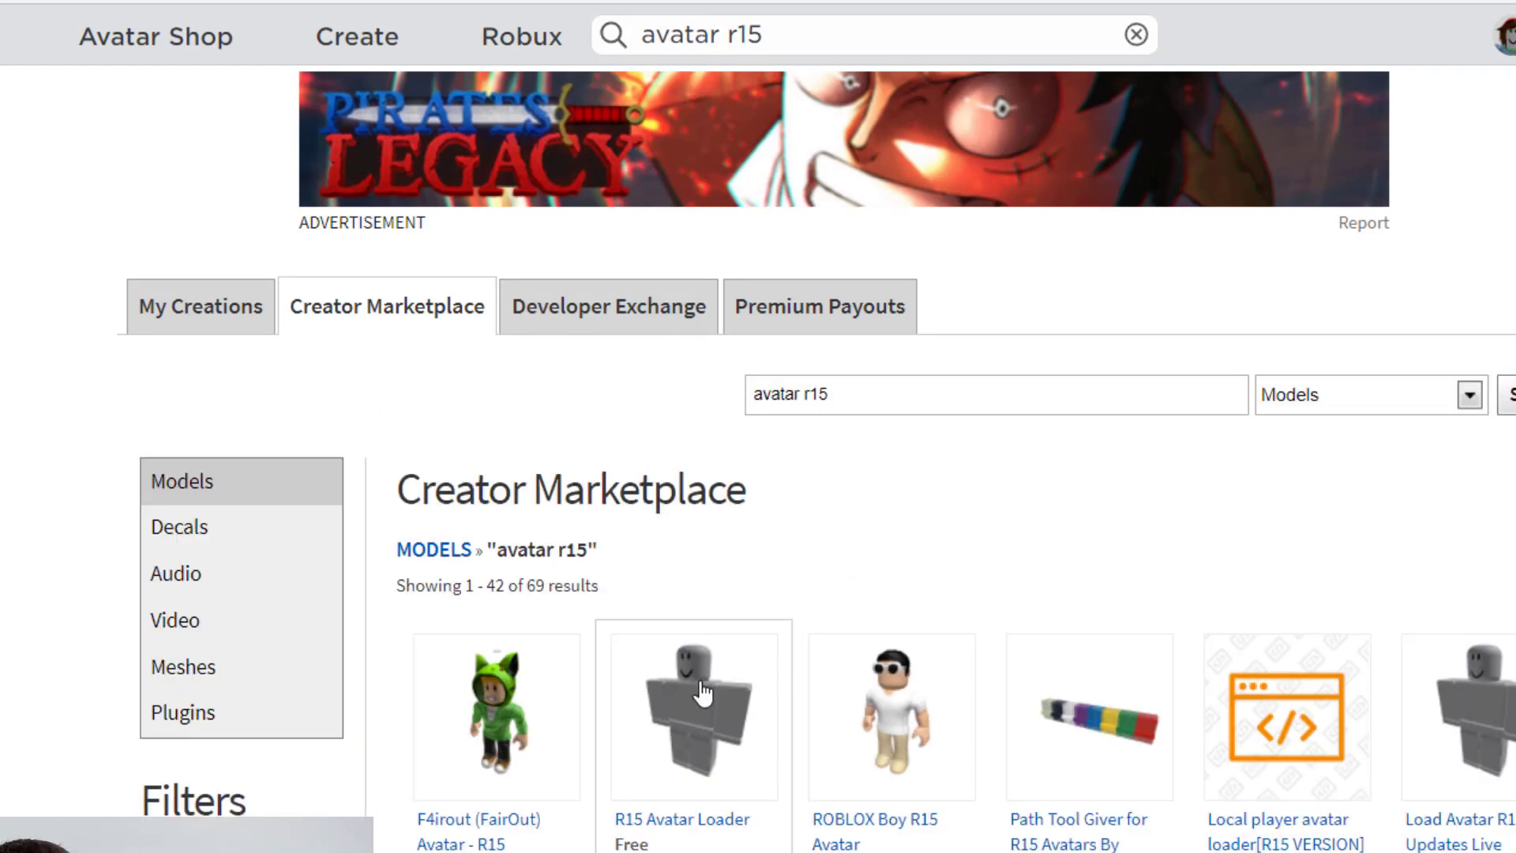
{"action": "left_click", "coordinate": [702, 694]}
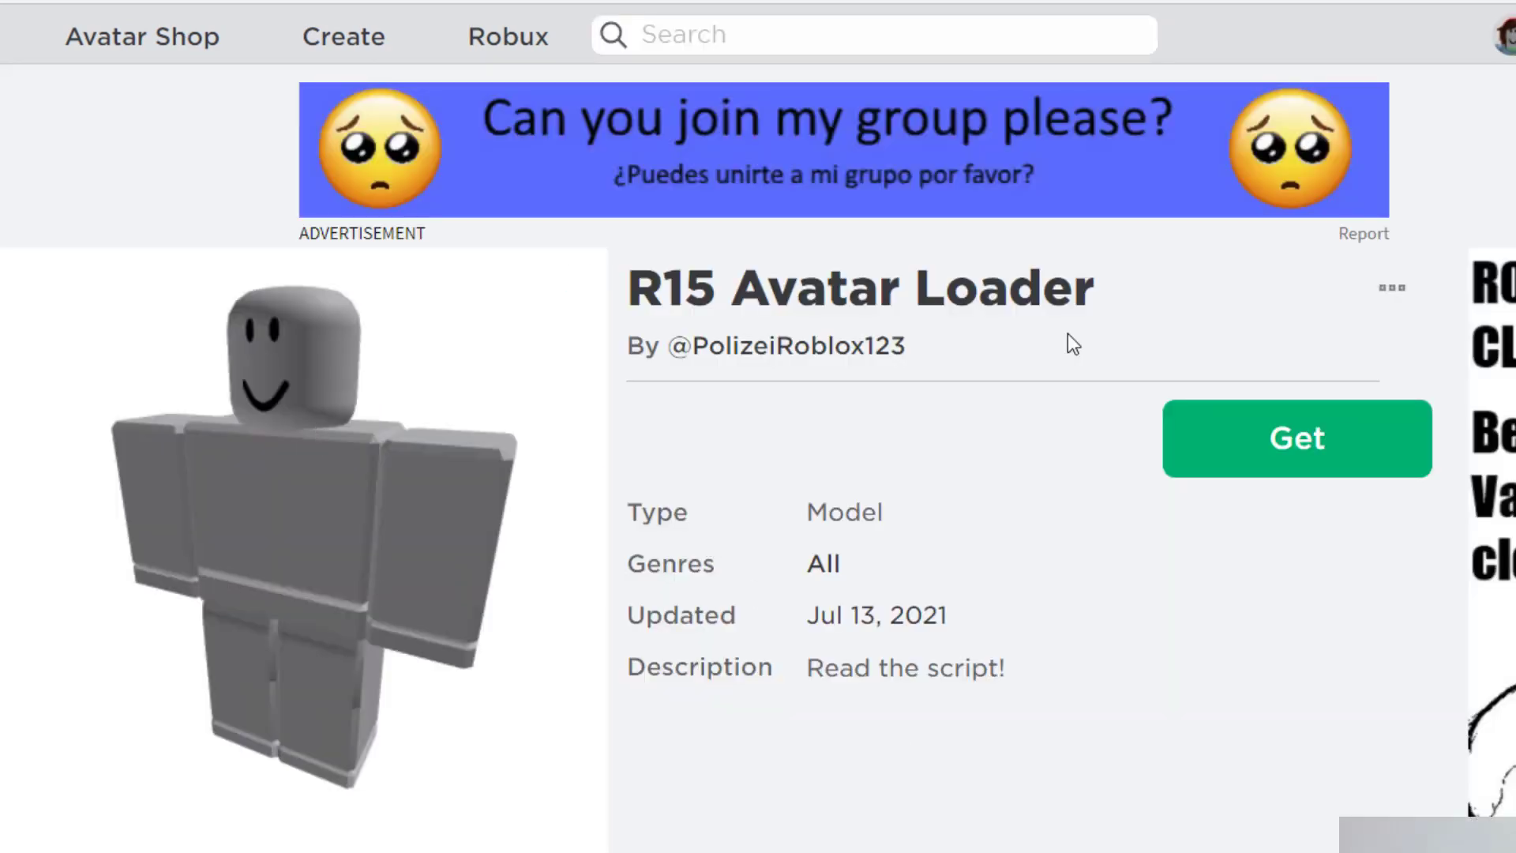